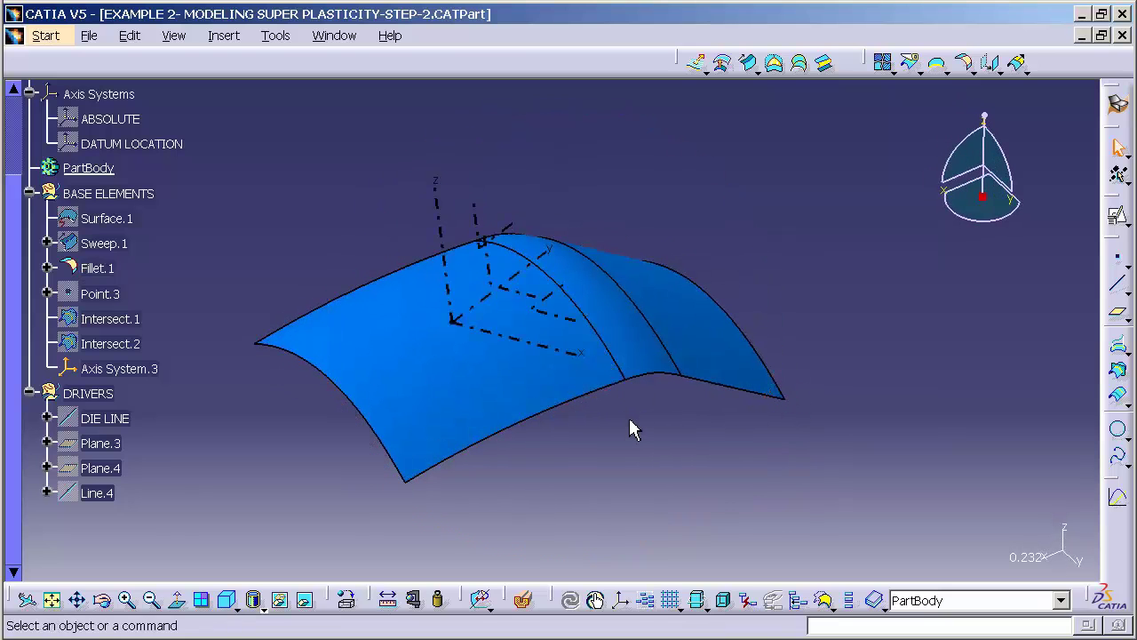
Insert a new body into the part and switch to the Part Design workbench.
left_click(239, 35)
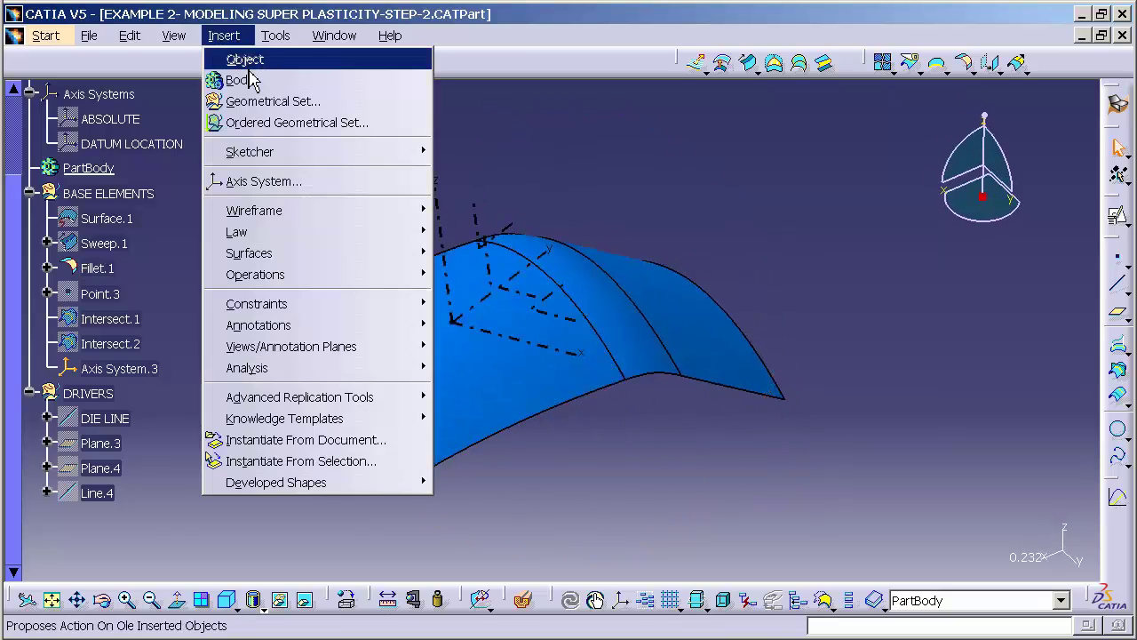
left_click(242, 79)
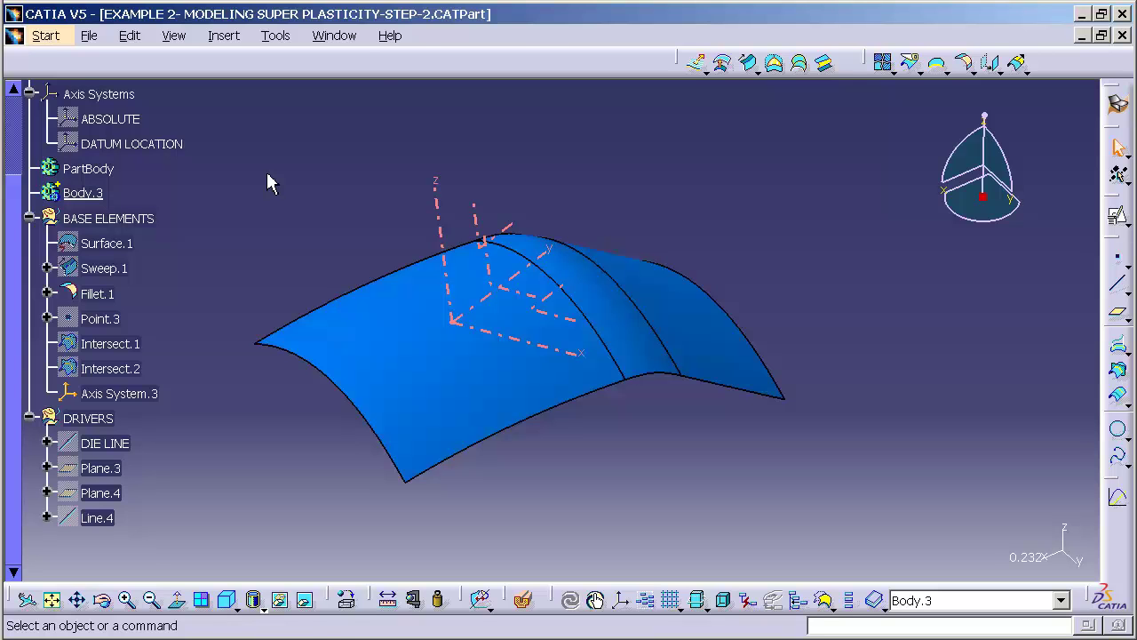
left_click(44, 37)
mouse_move(86, 81)
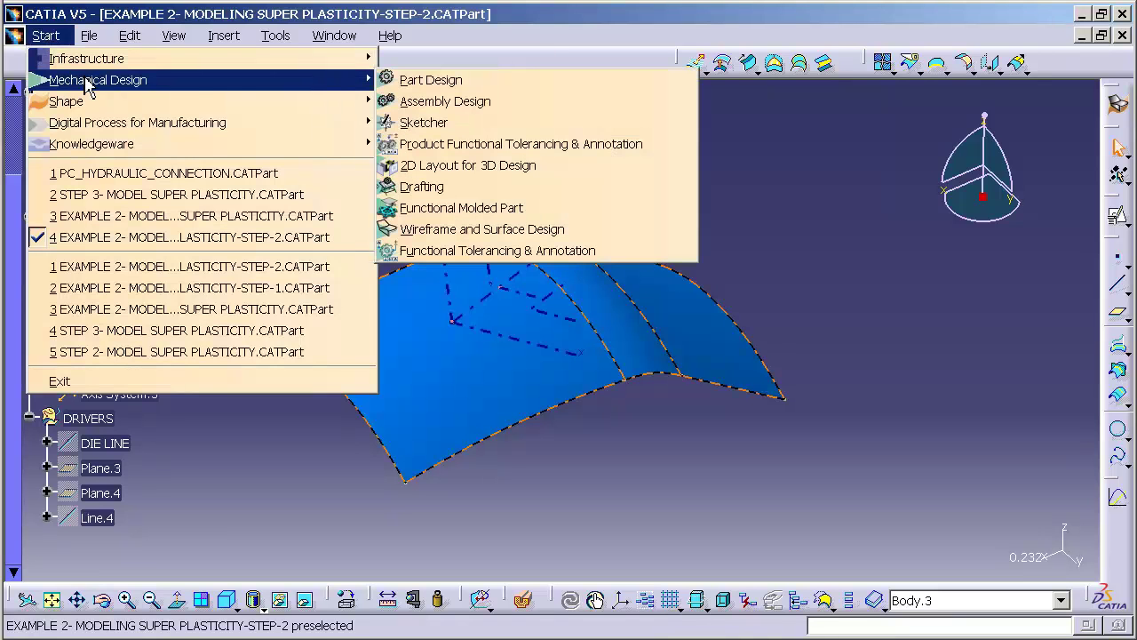
left_click(431, 80)
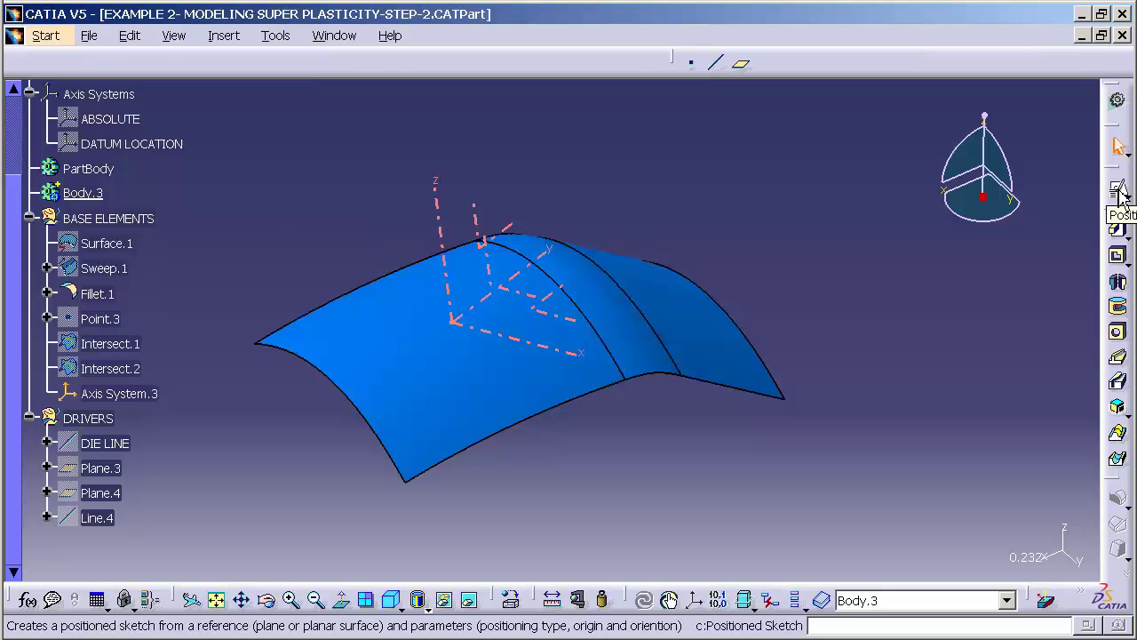
Create a positioned sketch on the XY plane of Axis System.3 with implicit origin and orientation.
left_click(1118, 191)
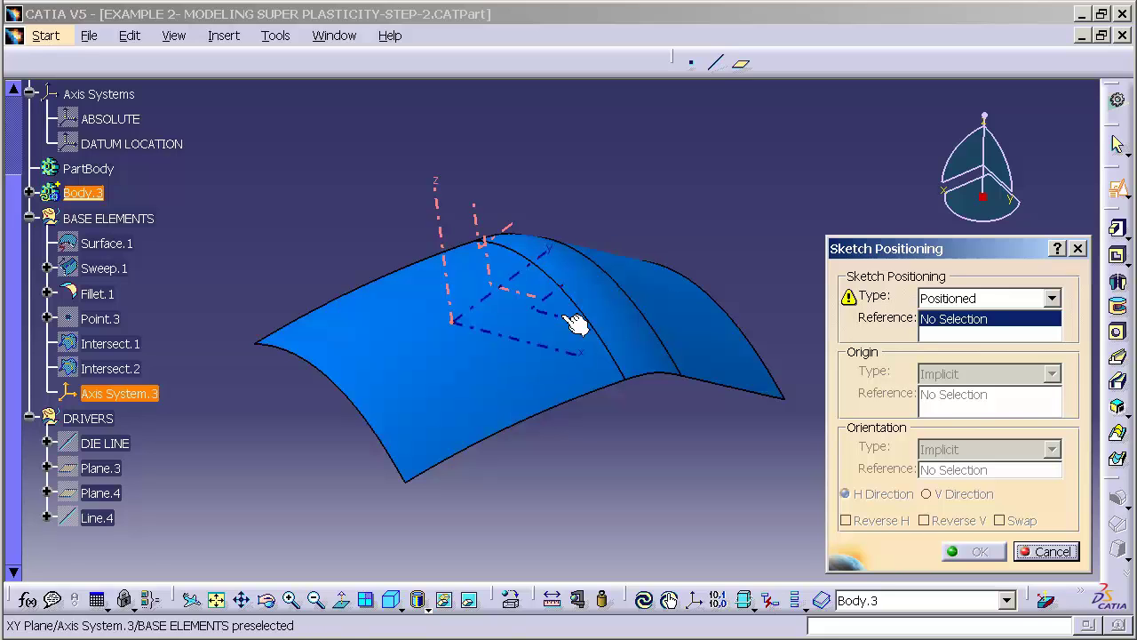
left_click(574, 321)
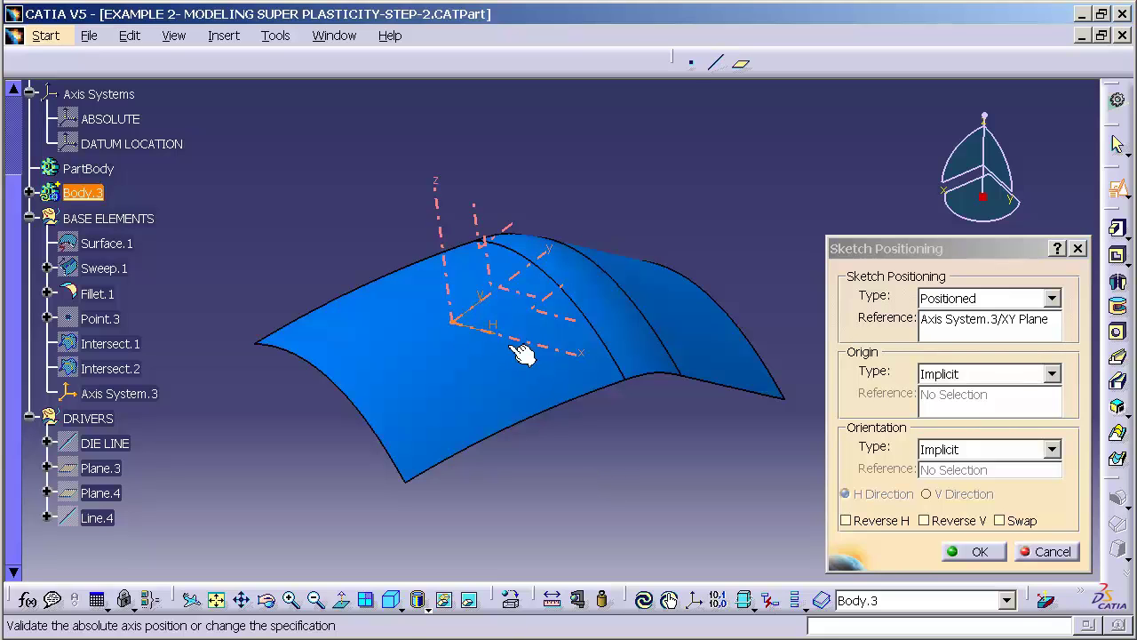
left_click(973, 551)
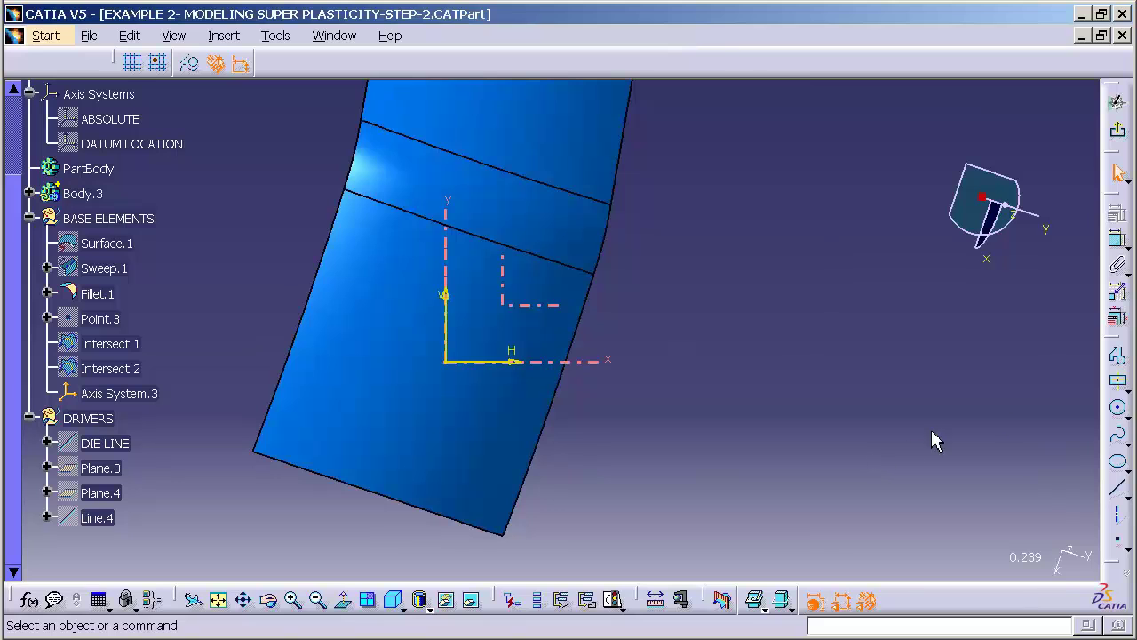
Sketch a centered rectangle about 64 mm wide and 51 mm high on the sketch origin.
left_click(1118, 382)
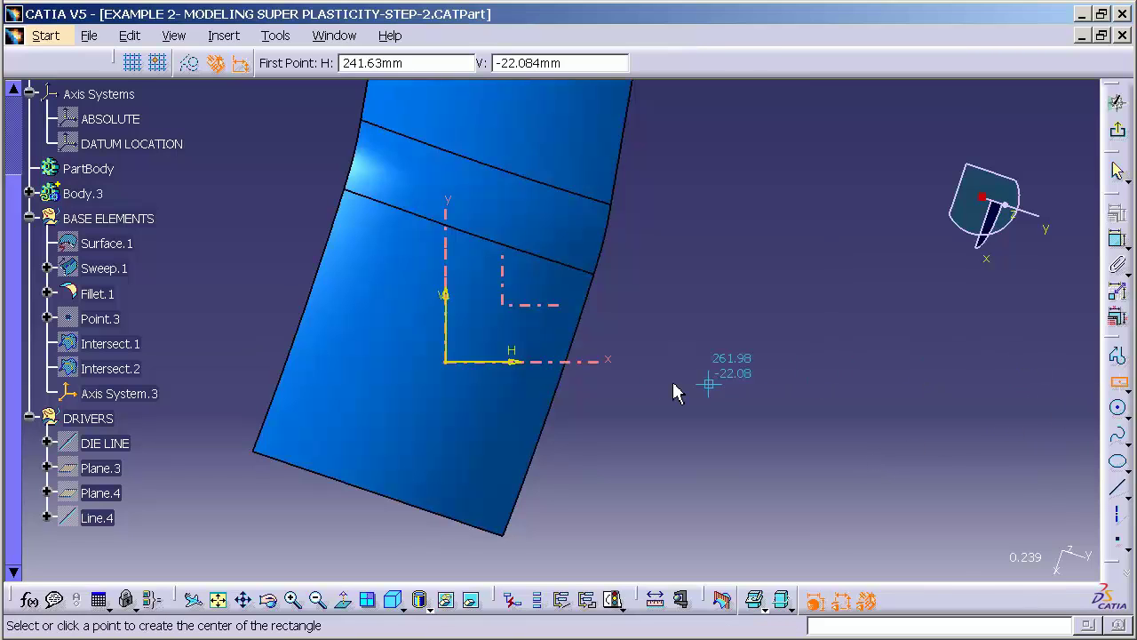
left_click(455, 370)
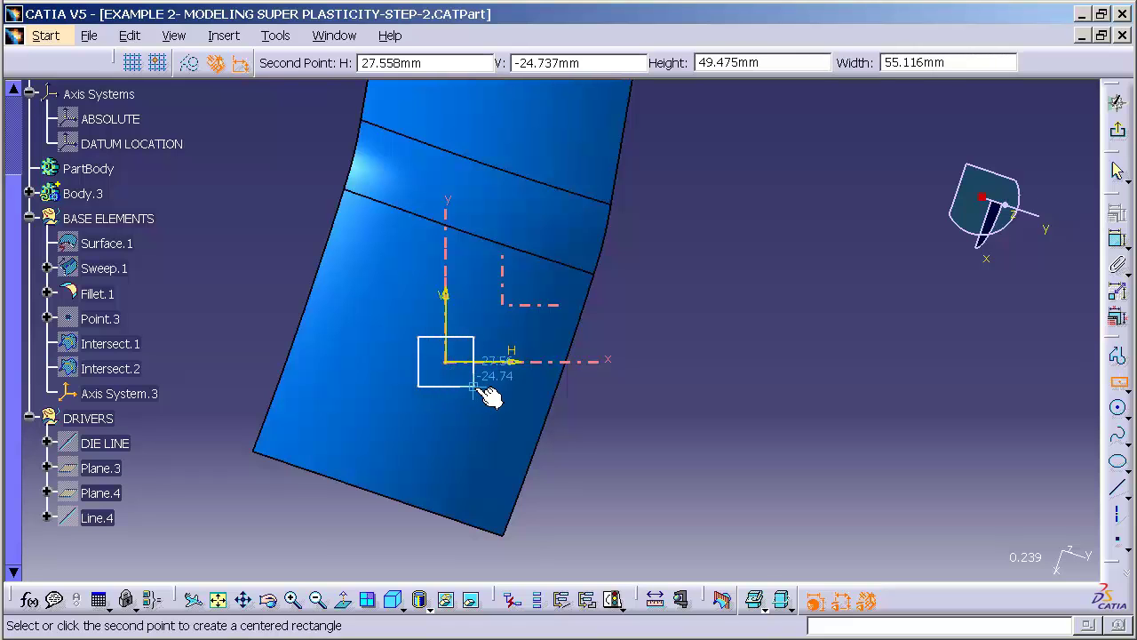
left_click(478, 387)
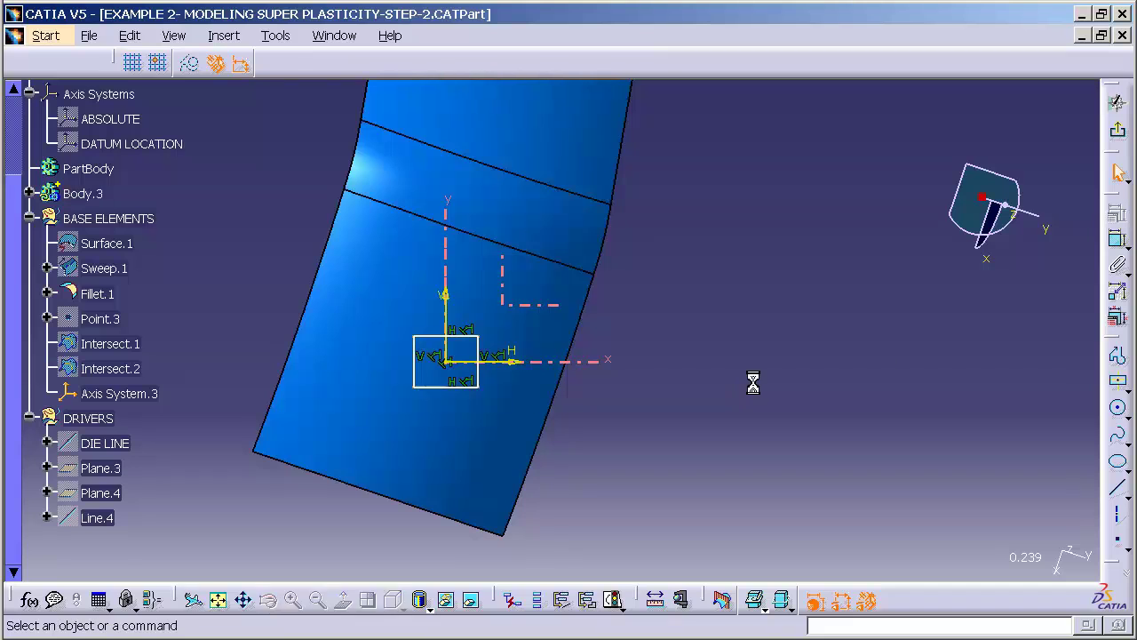
Dimension the distance between the rectangle's two horizontal sides and set it to 50 mm.
left_click(1118, 239)
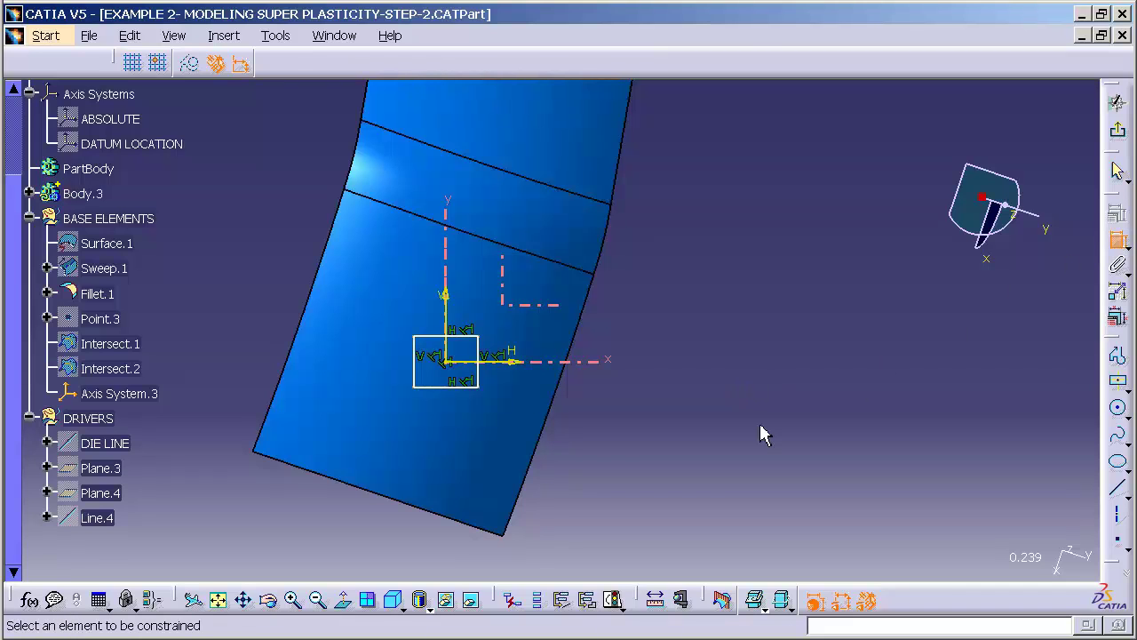
left_click(459, 387)
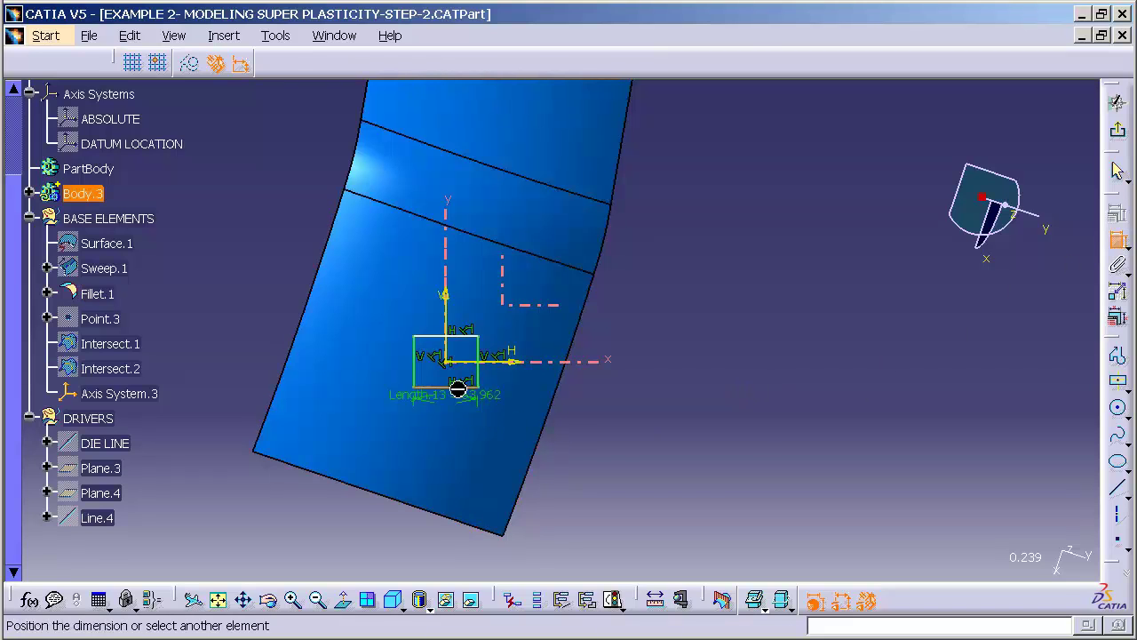
left_click(462, 336)
left_click(728, 364)
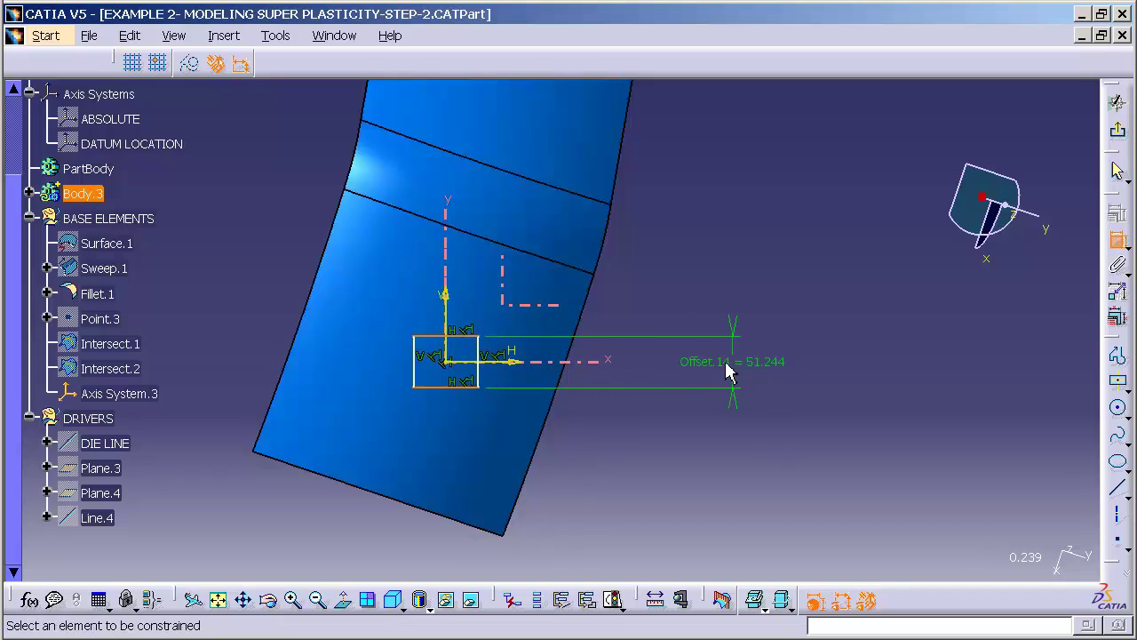
double_click(774, 362)
type("50")
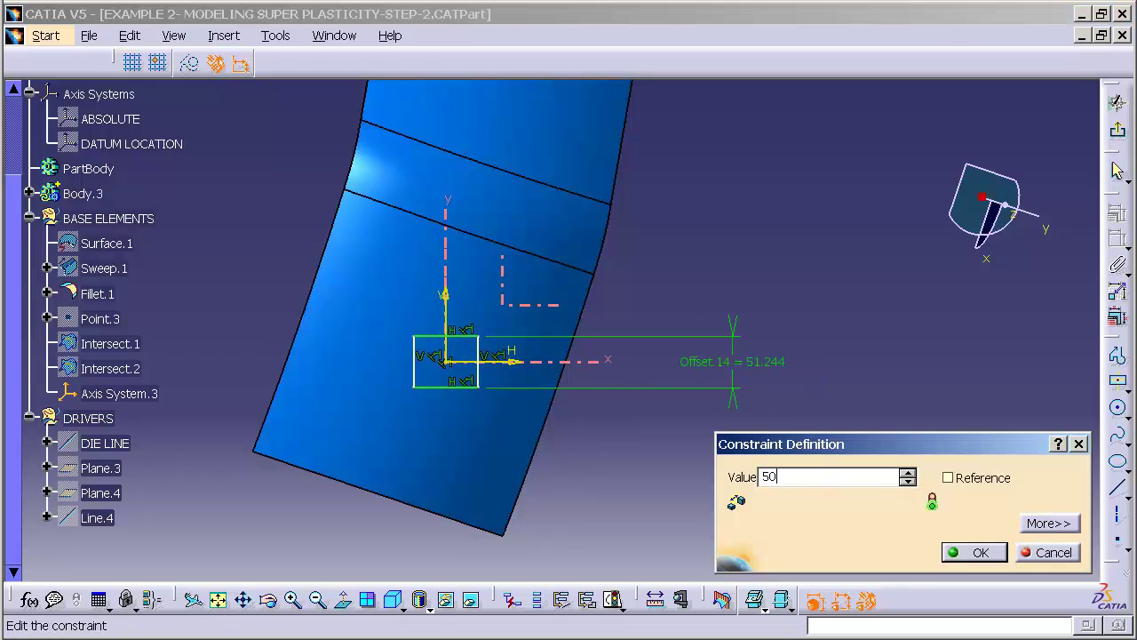
key("Return")
Constrain the distance between the rectangle's vertical sides to 50 mm and exit the sketch.
left_click(431, 376)
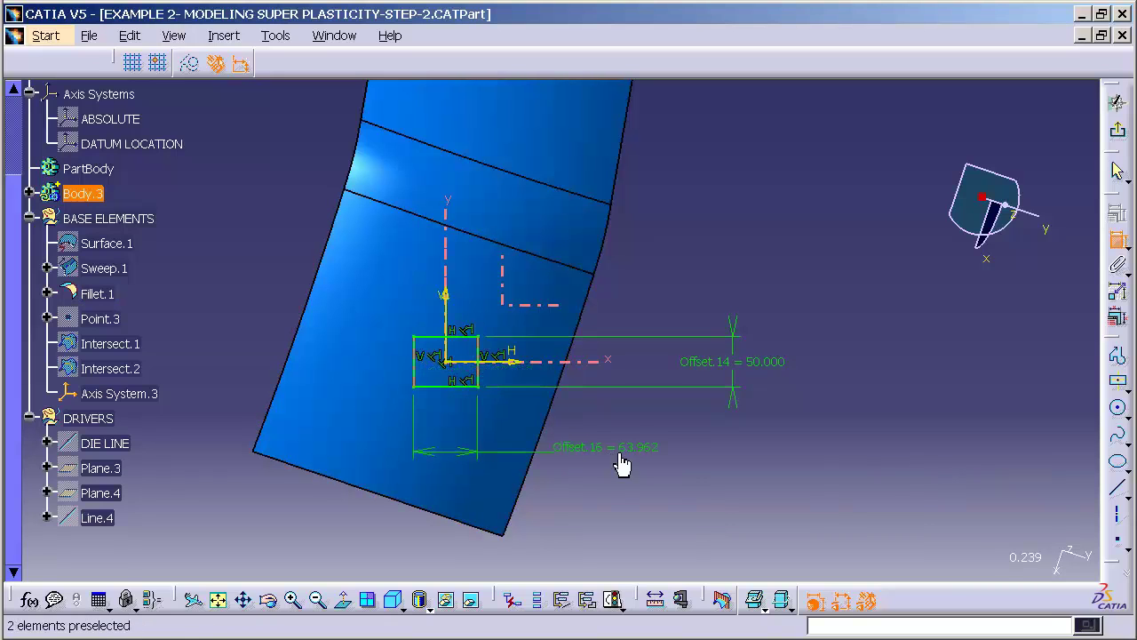
left_click(625, 455)
double_click(629, 450)
type("50")
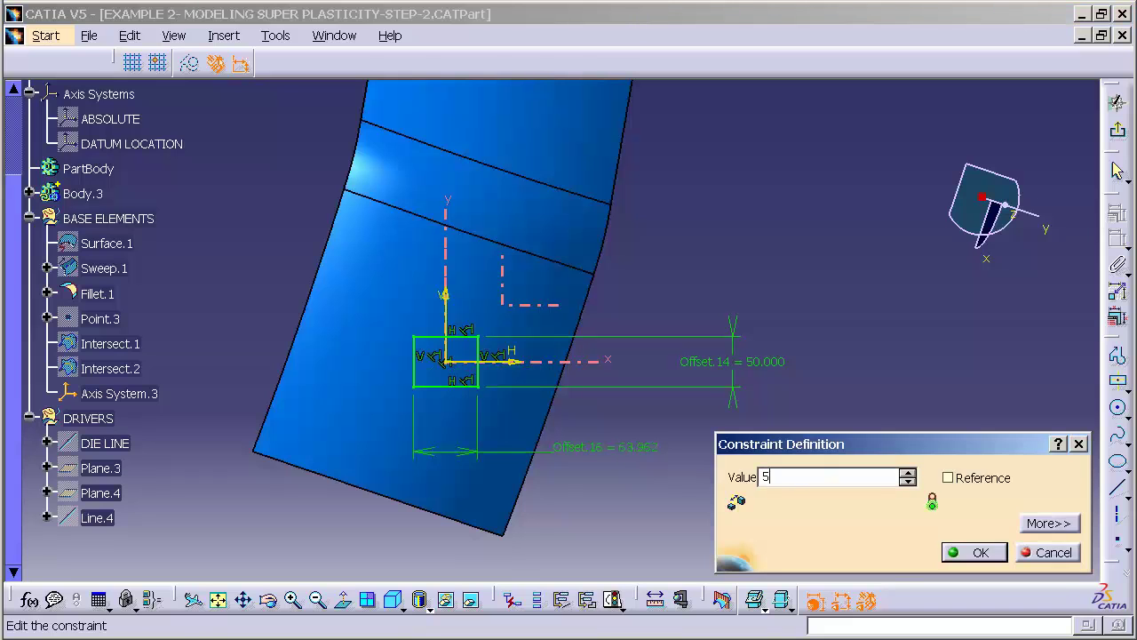
key("Return")
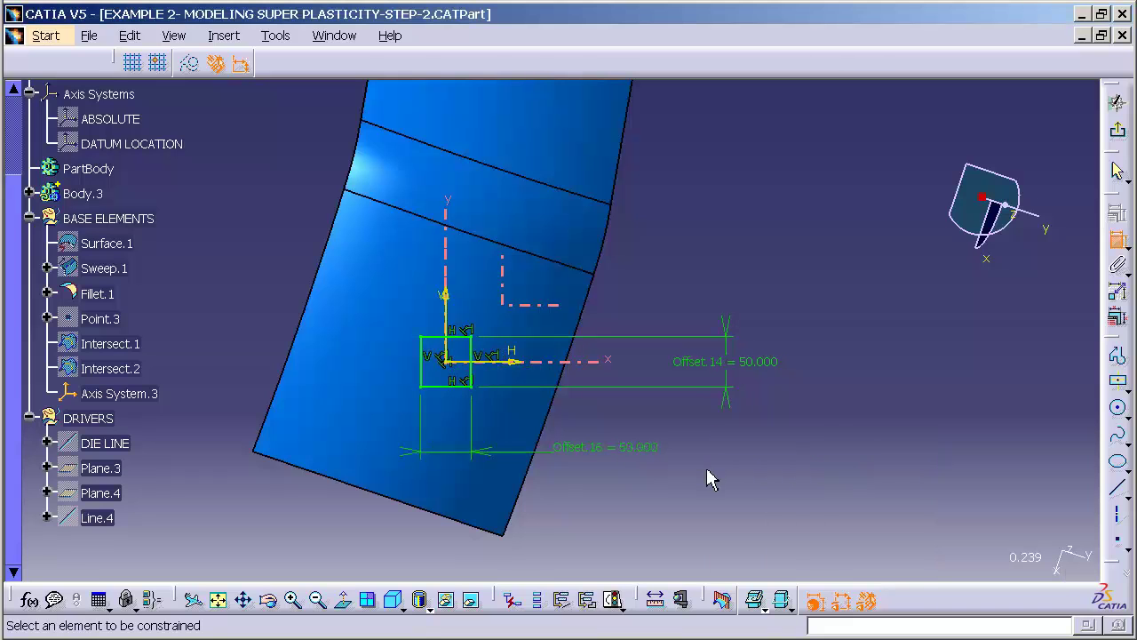
left_click(1118, 130)
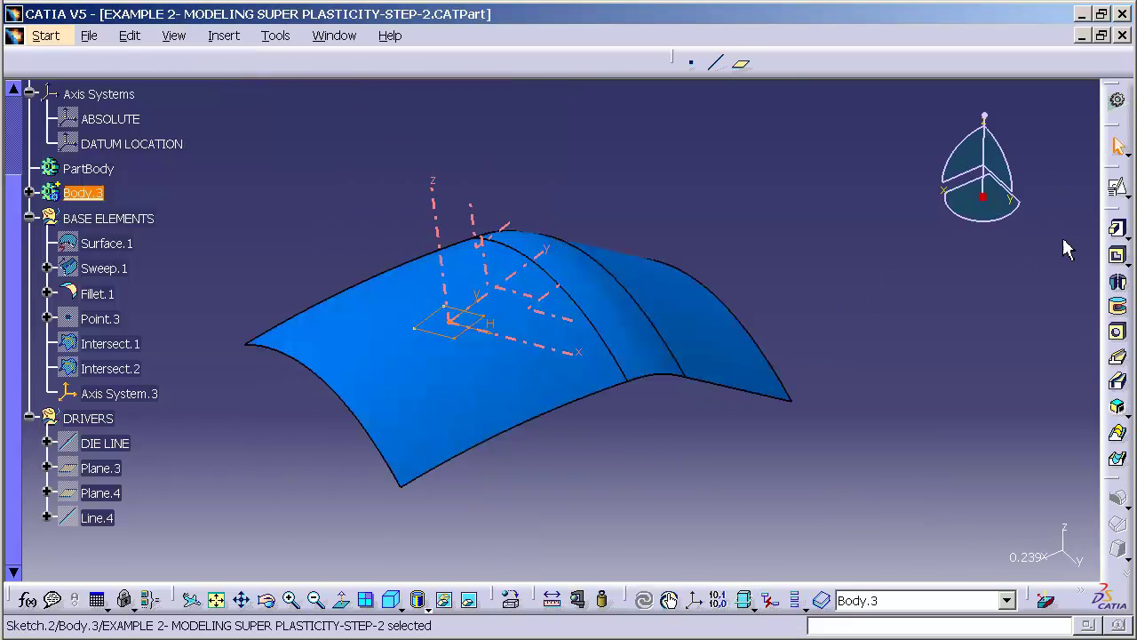
Start a Pad from the square sketch with a first limit length of 75 mm and preview it.
left_click(1121, 238)
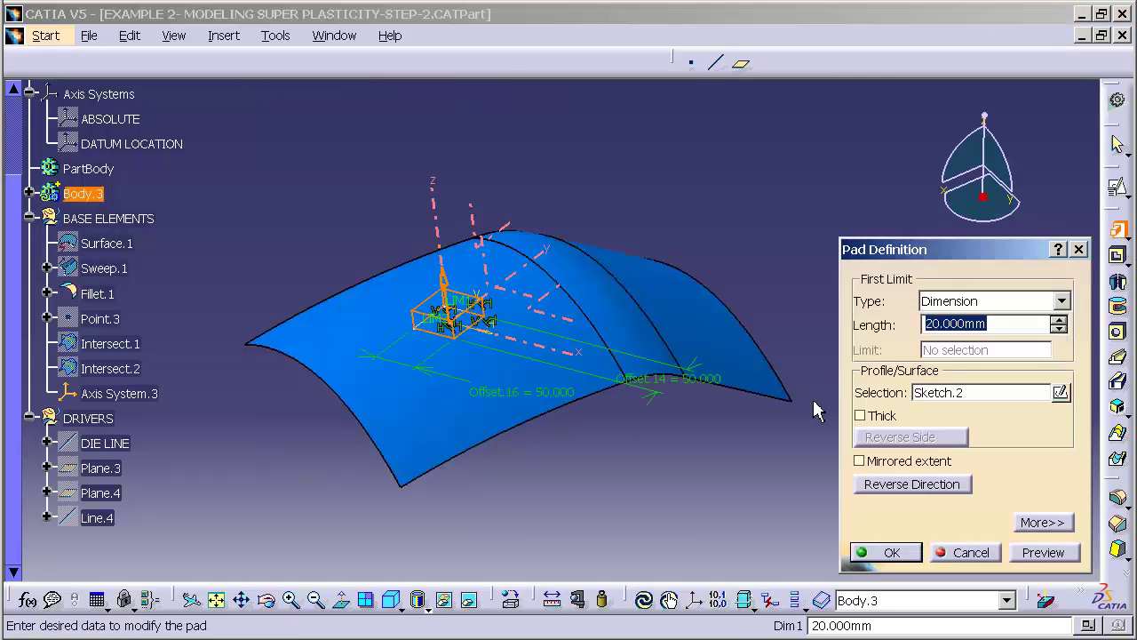
type("75")
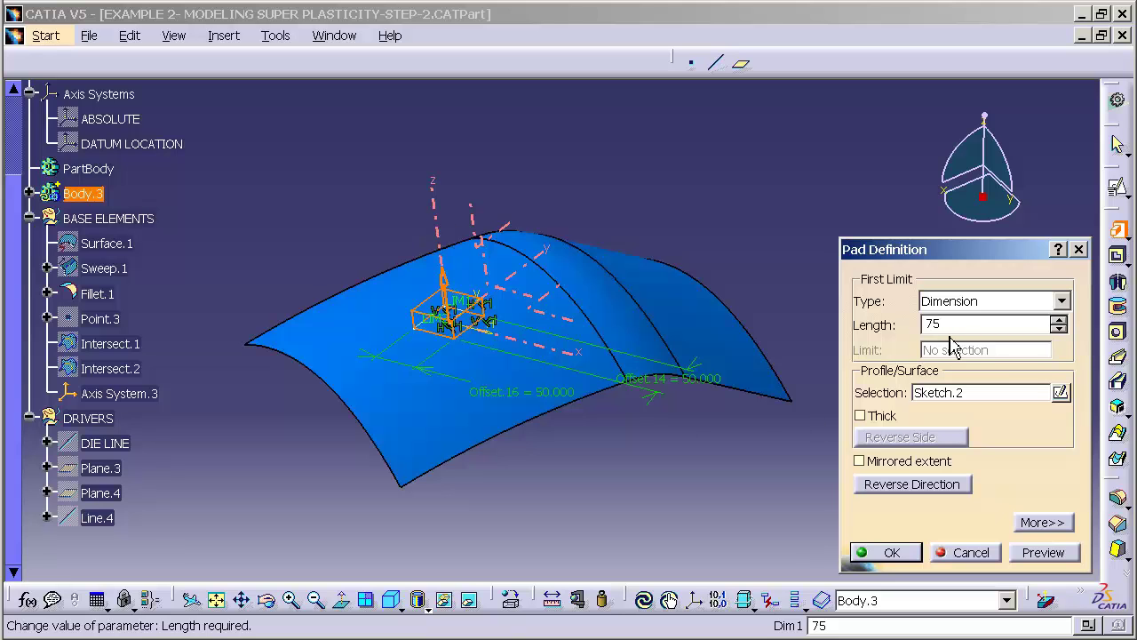
left_click(1043, 552)
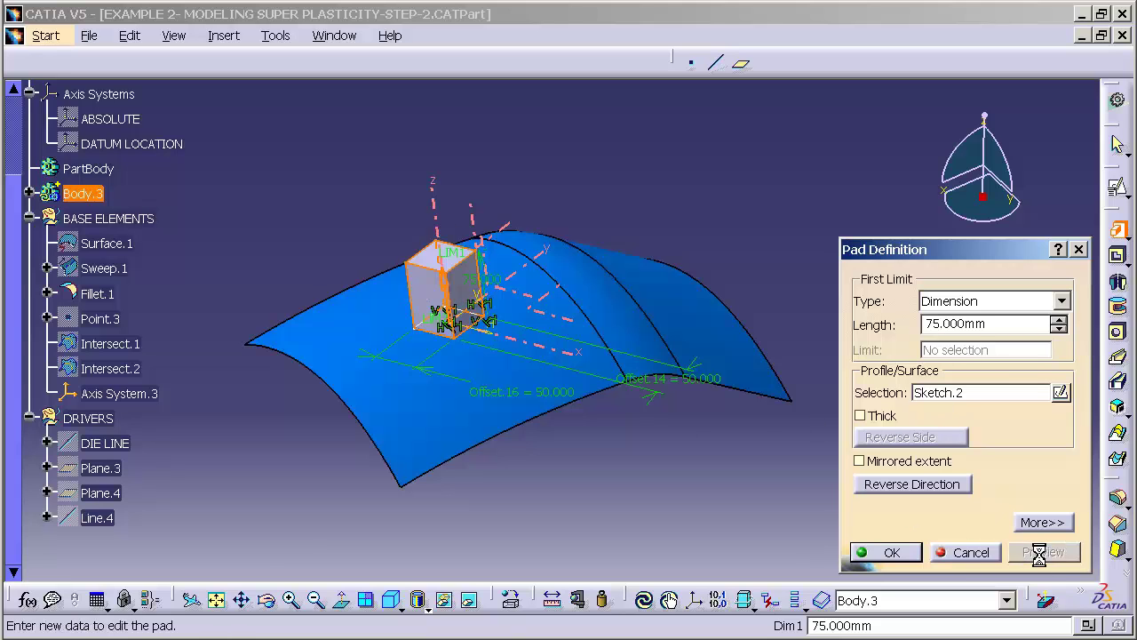
middle_click_drag(617, 468, 655, 305)
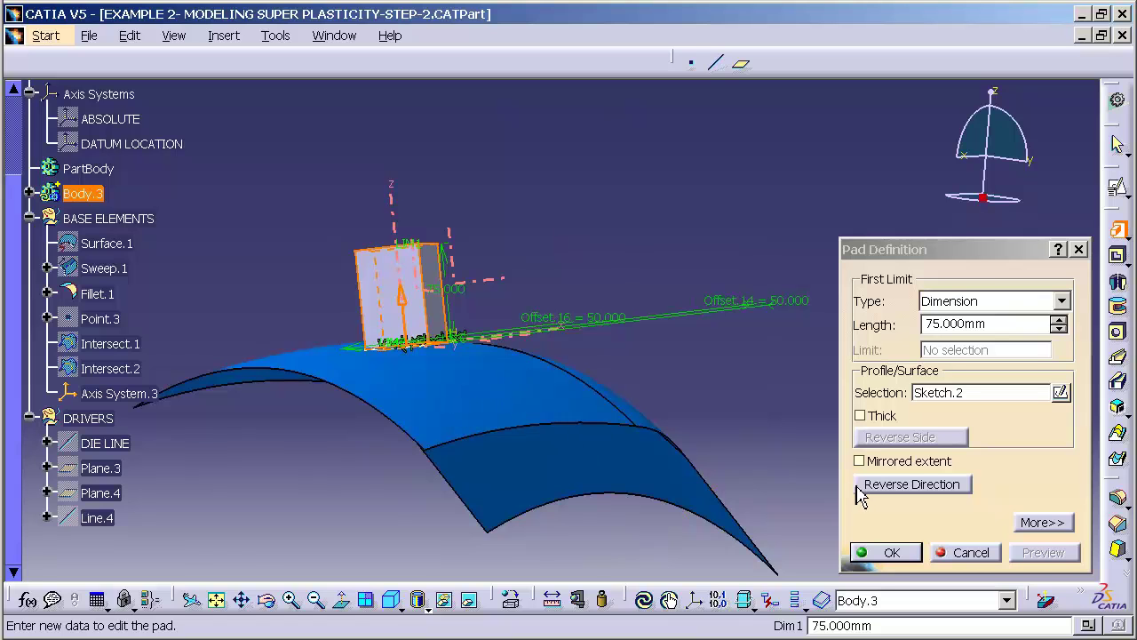
Set the pad's second limit length to 100 mm so it extends below the surface, and create the pad.
left_click(1040, 522)
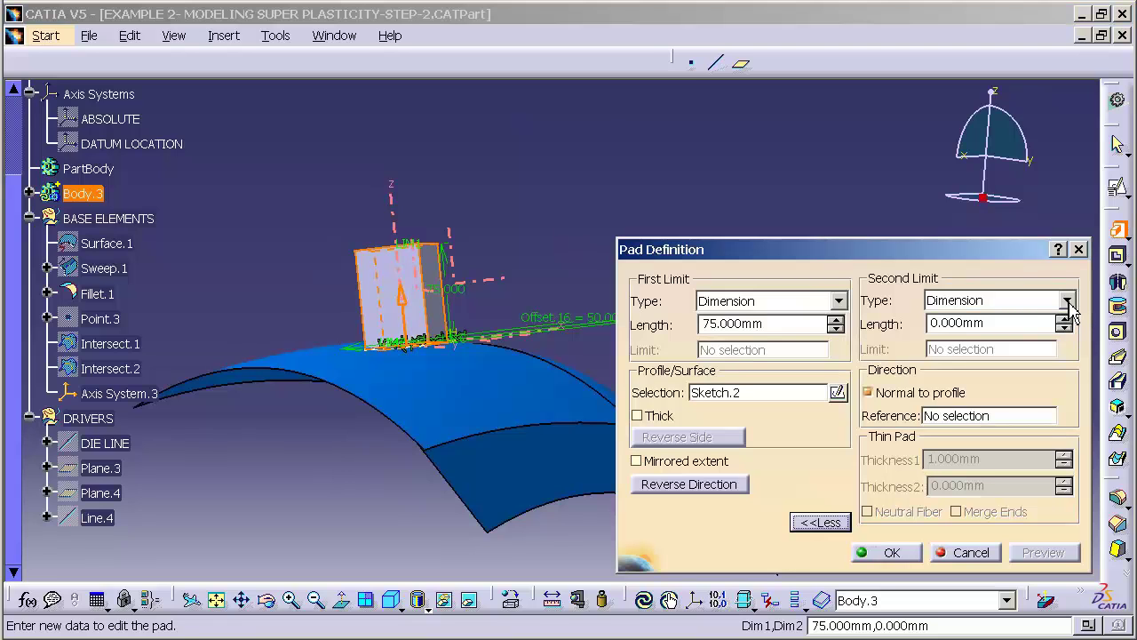
double_click(1015, 322)
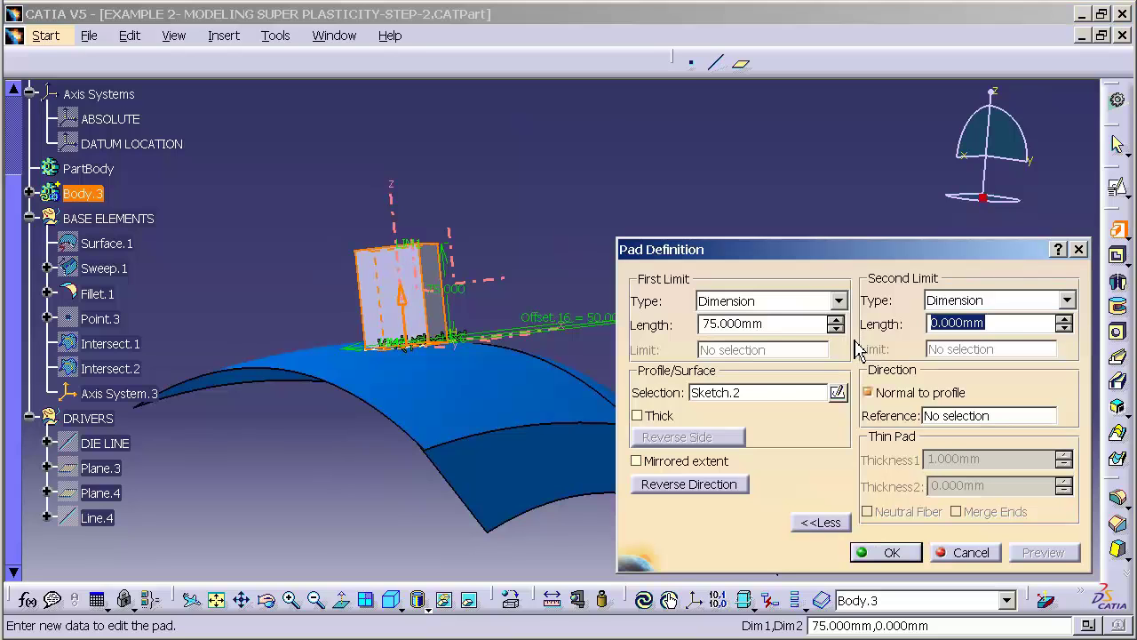
type("100")
left_click(888, 551)
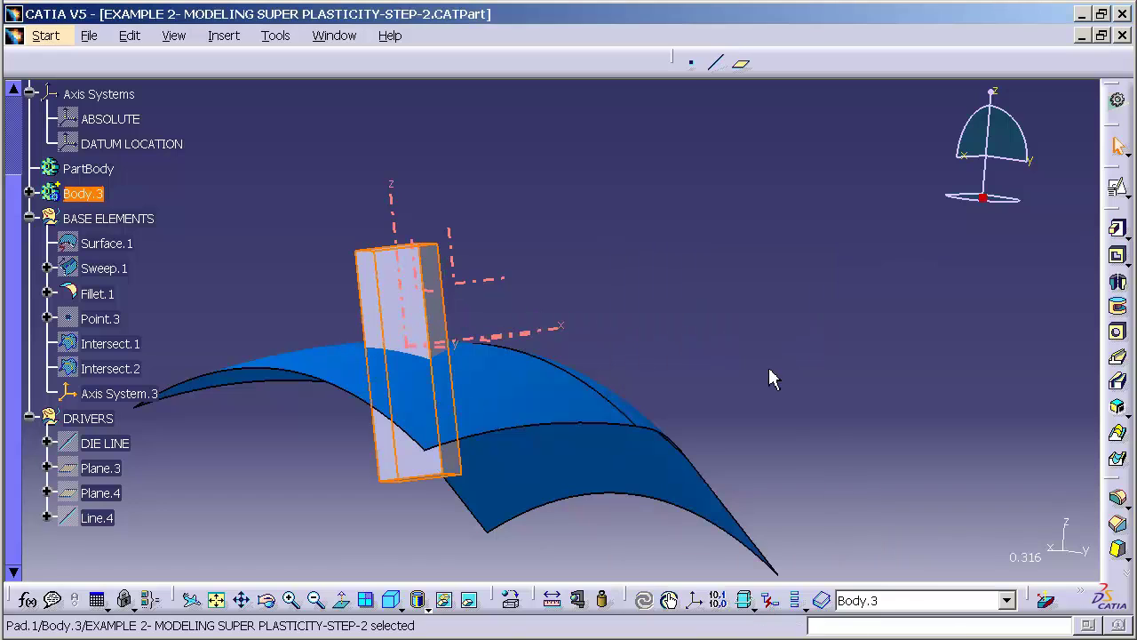
left_click(747, 348)
middle_click_drag(563, 305, 393, 317)
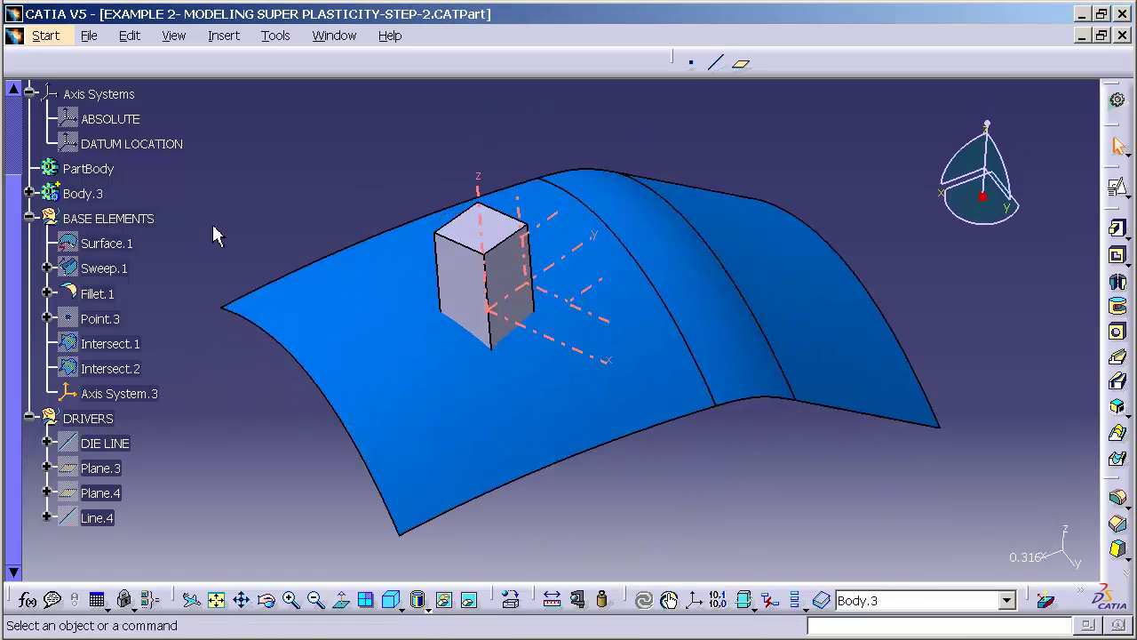
Start a 5-degree Draft Angle feature and select the pad's four side faces to draft.
left_click(30, 193)
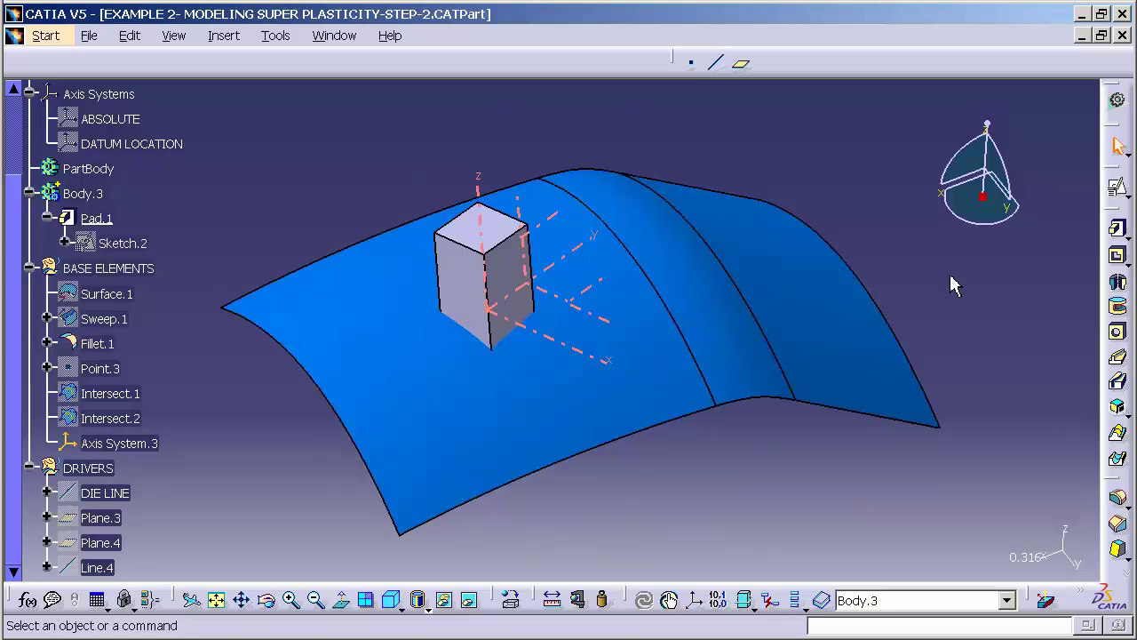
left_click(1119, 551)
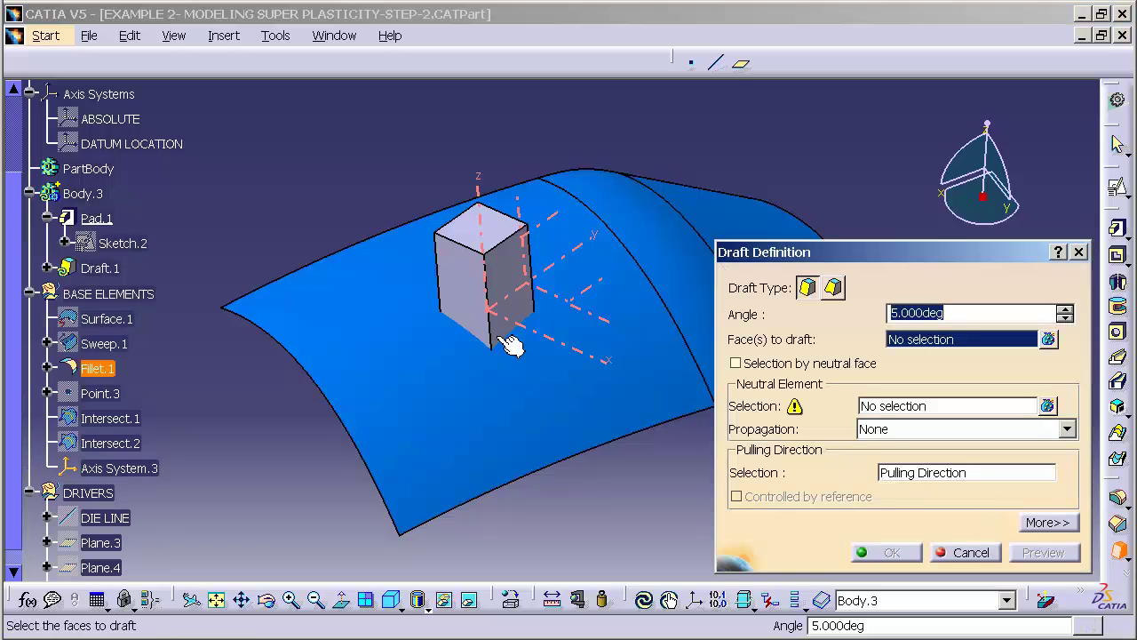
left_click(511, 277)
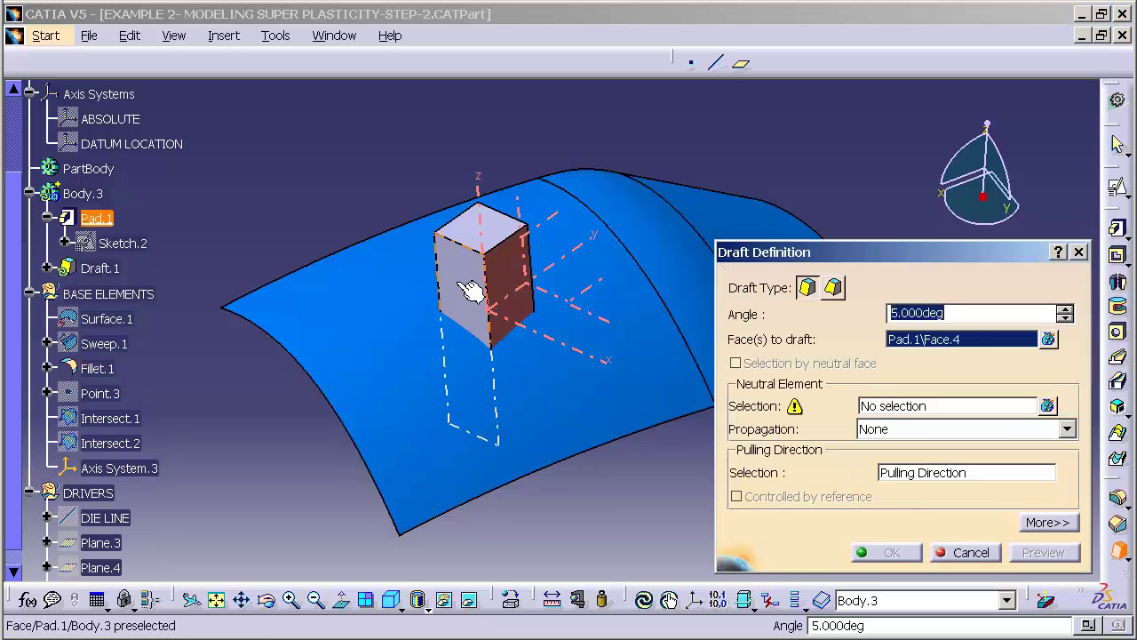
left_click(470, 291)
middle_click_drag(401, 381, 334, 256)
left_click(509, 318)
left_click(629, 380)
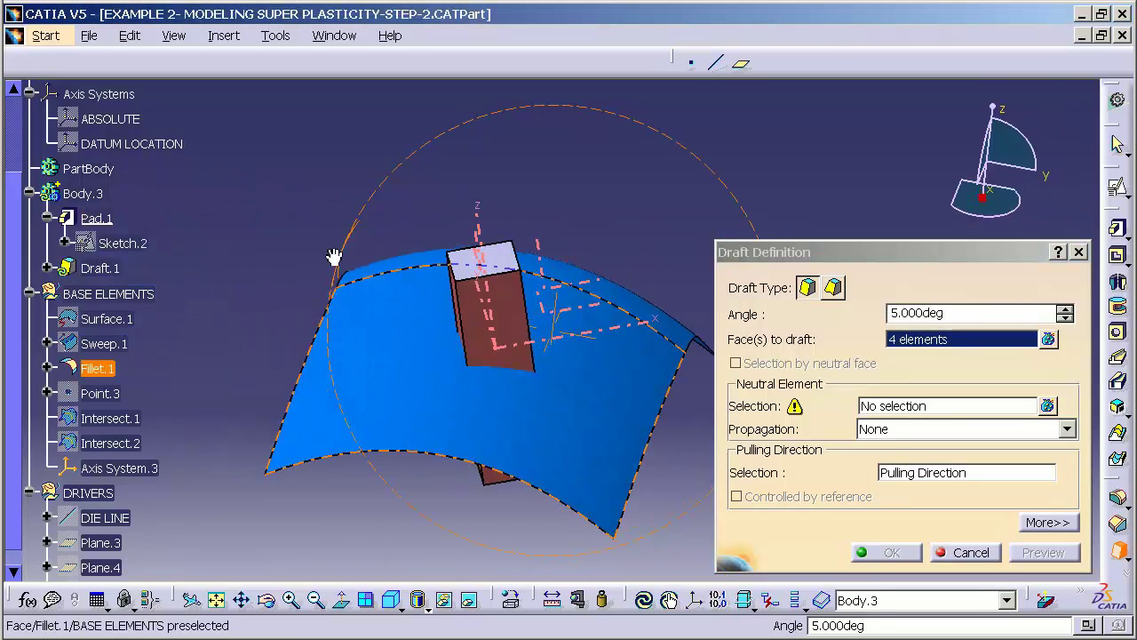
Set the draft's neutral element to the XY plane and its pulling direction to the Z axis of Axis System.3, and create the draft.
left_click(899, 409)
middle_click_drag(672, 258, 598, 330)
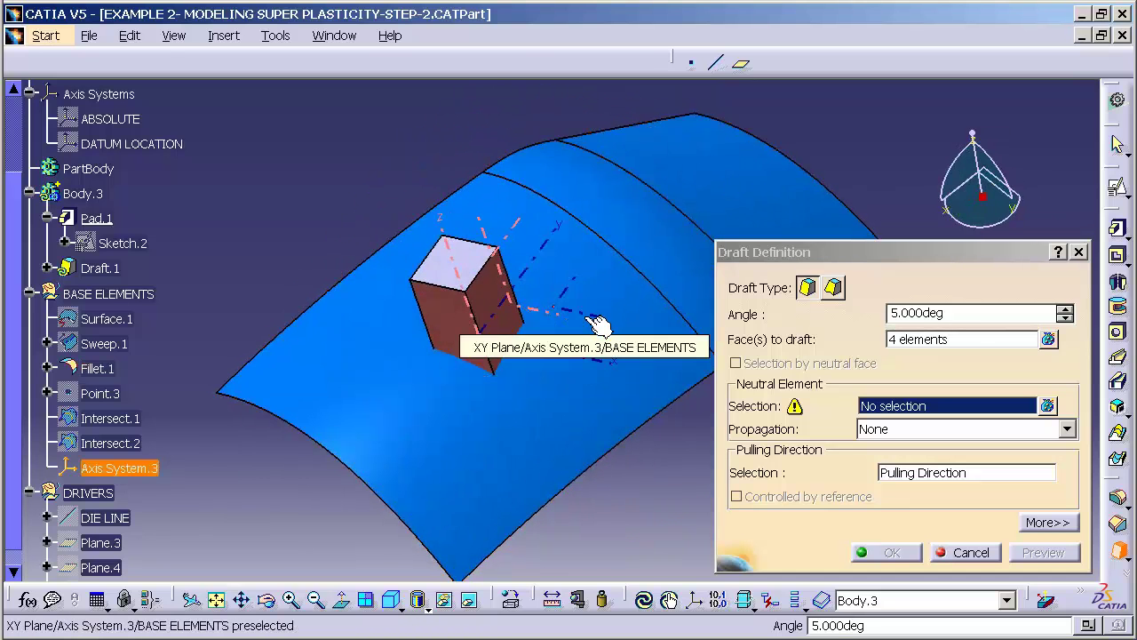
left_click(597, 325)
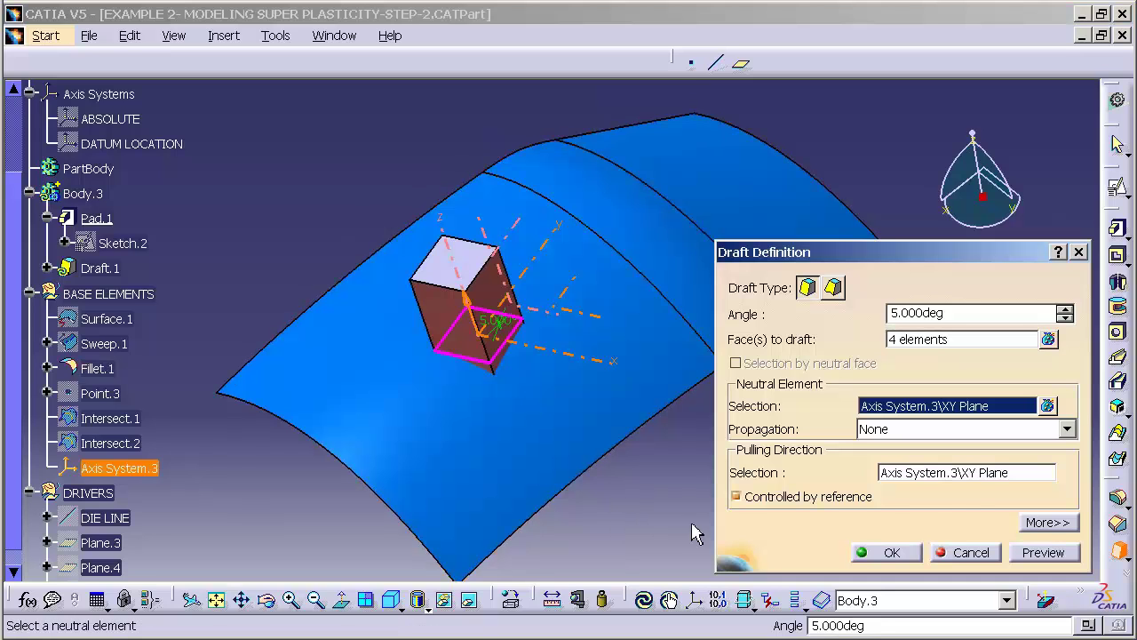
left_click(937, 476)
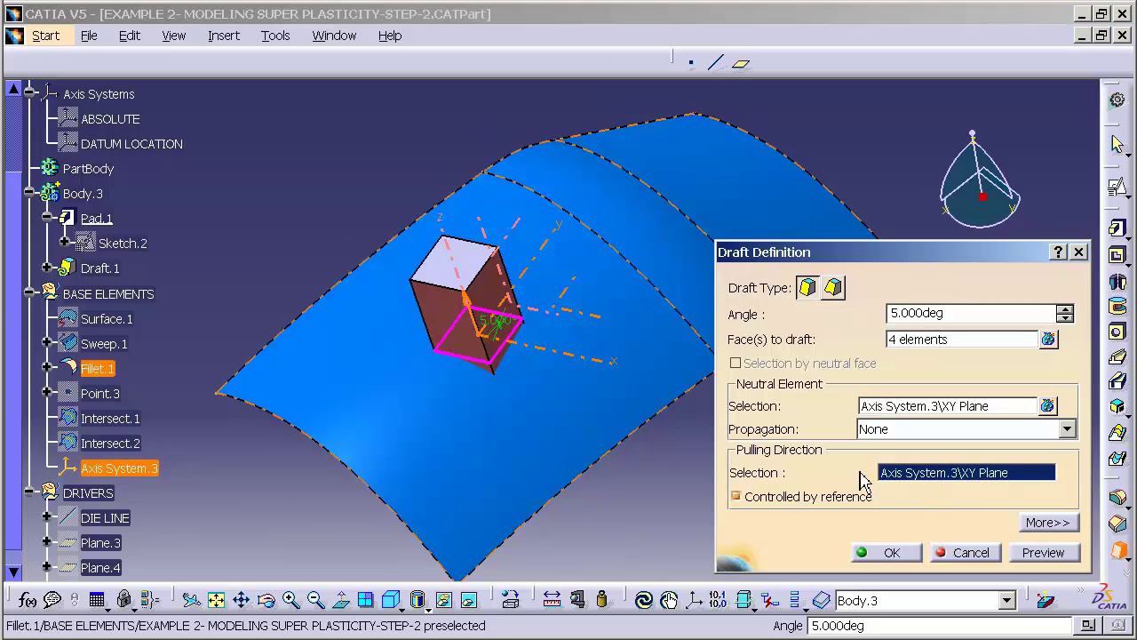
left_click(451, 243)
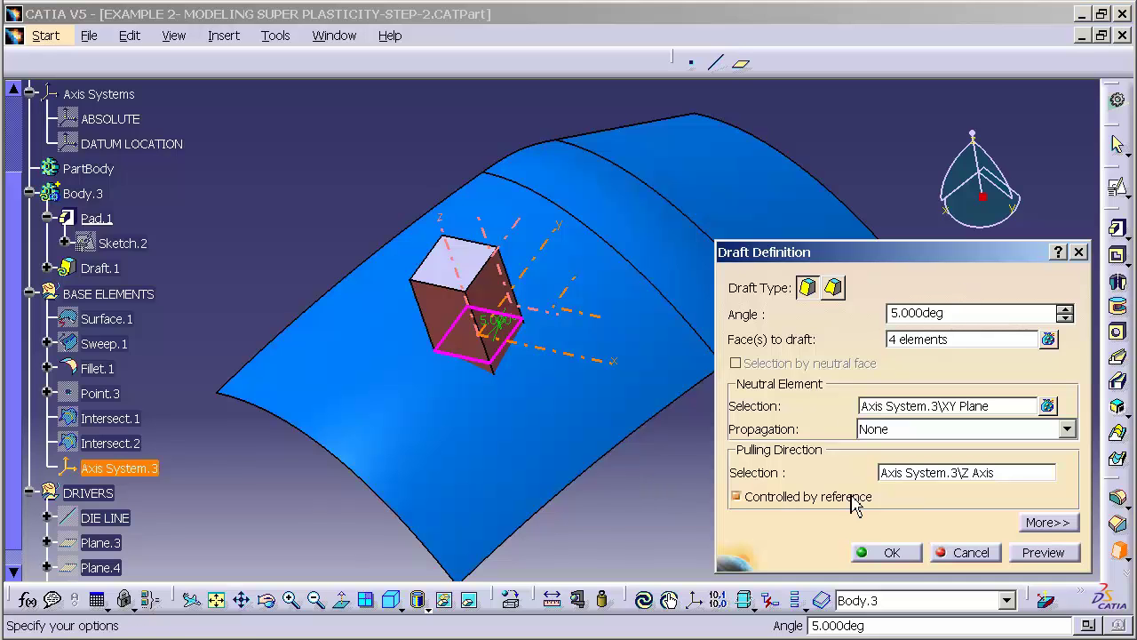
left_click(891, 553)
middle_click_drag(749, 531, 653, 464)
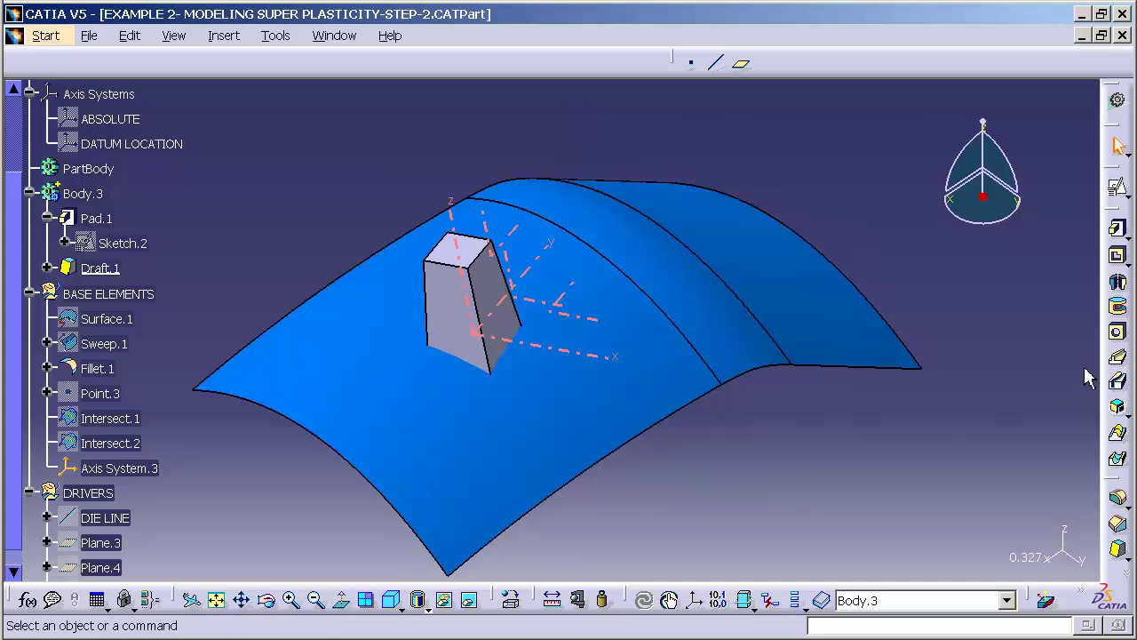
Create a 15 mm diameter hole on the pad's top face, extending Up To Last.
left_click(1118, 337)
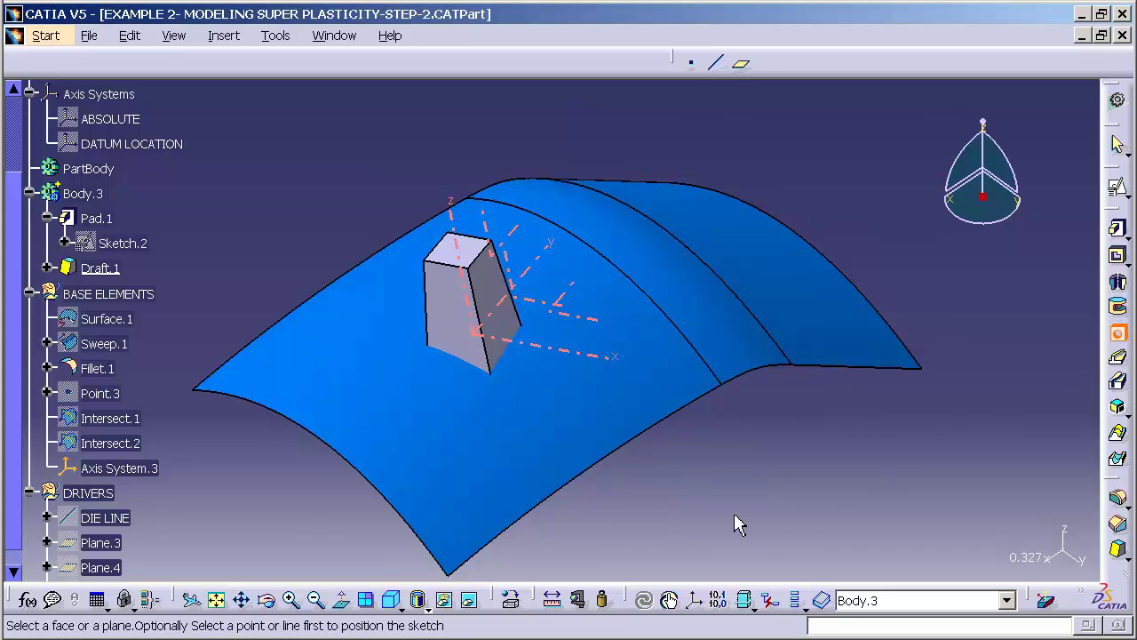
middle_click_drag(683, 531, 583, 452)
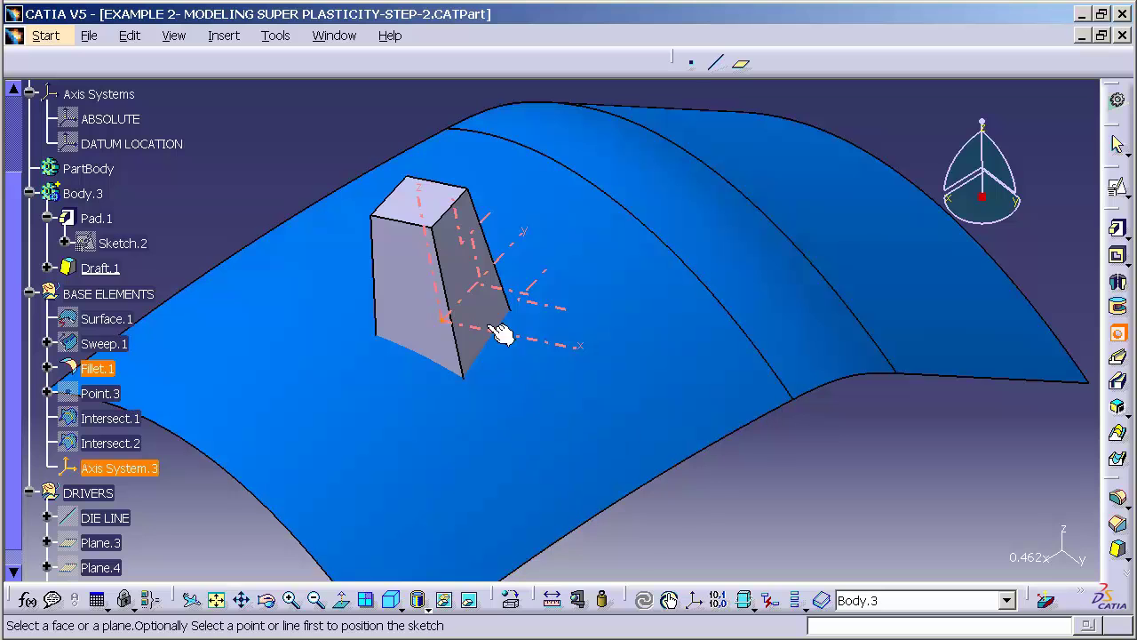
left_click(446, 206)
middle_click_drag(486, 381, 466, 315, "ctrl")
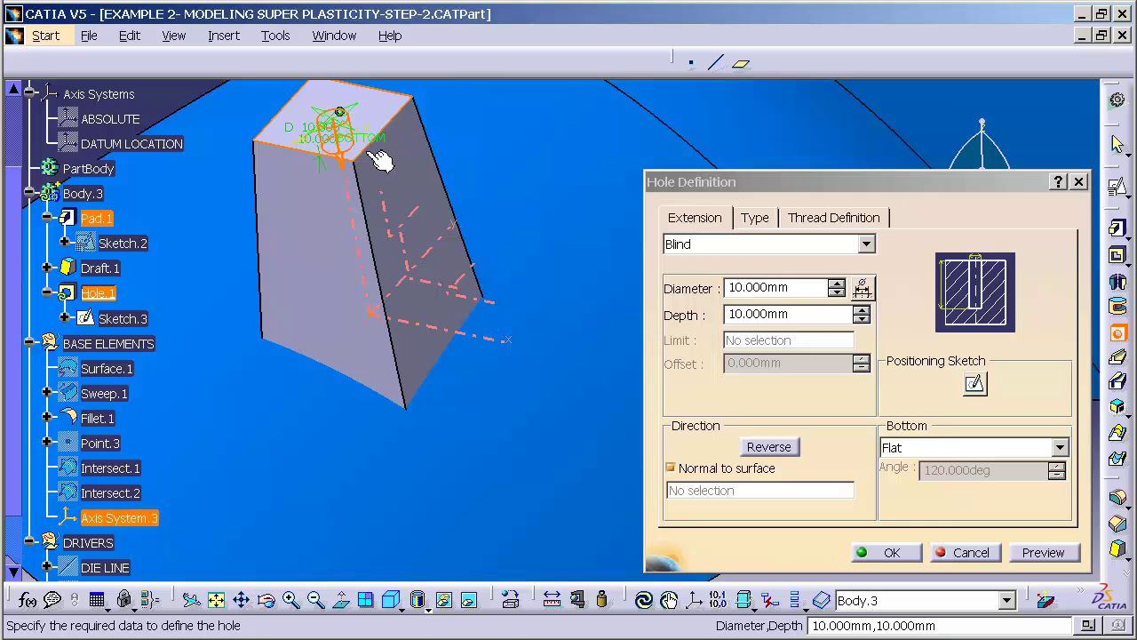
left_click_drag(815, 296, 710, 296)
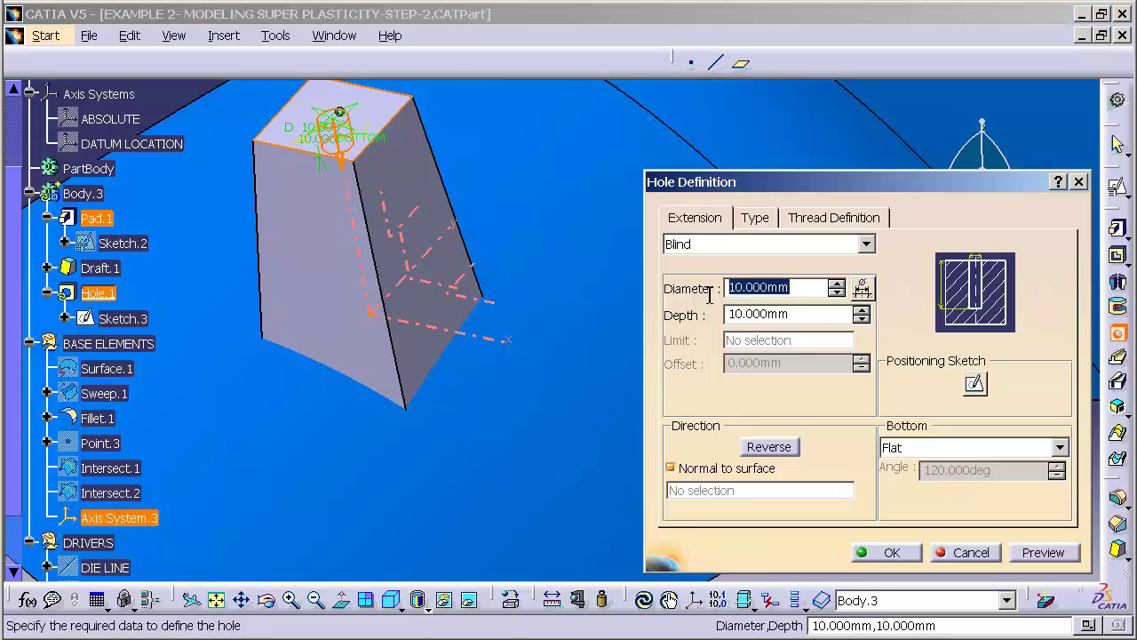
type("15")
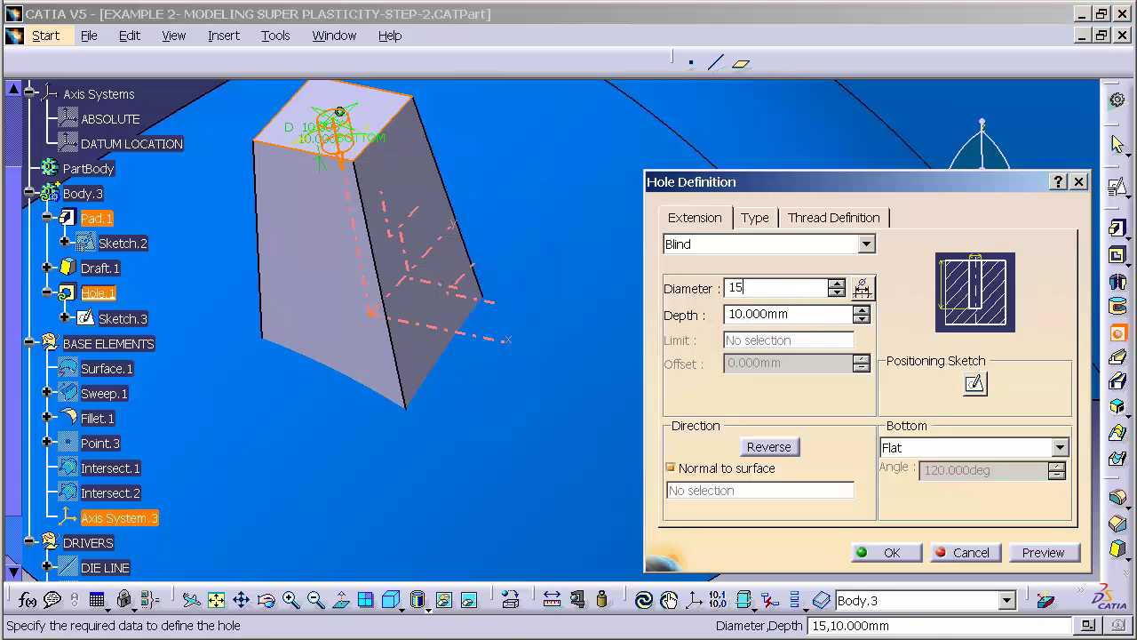
left_click(793, 249)
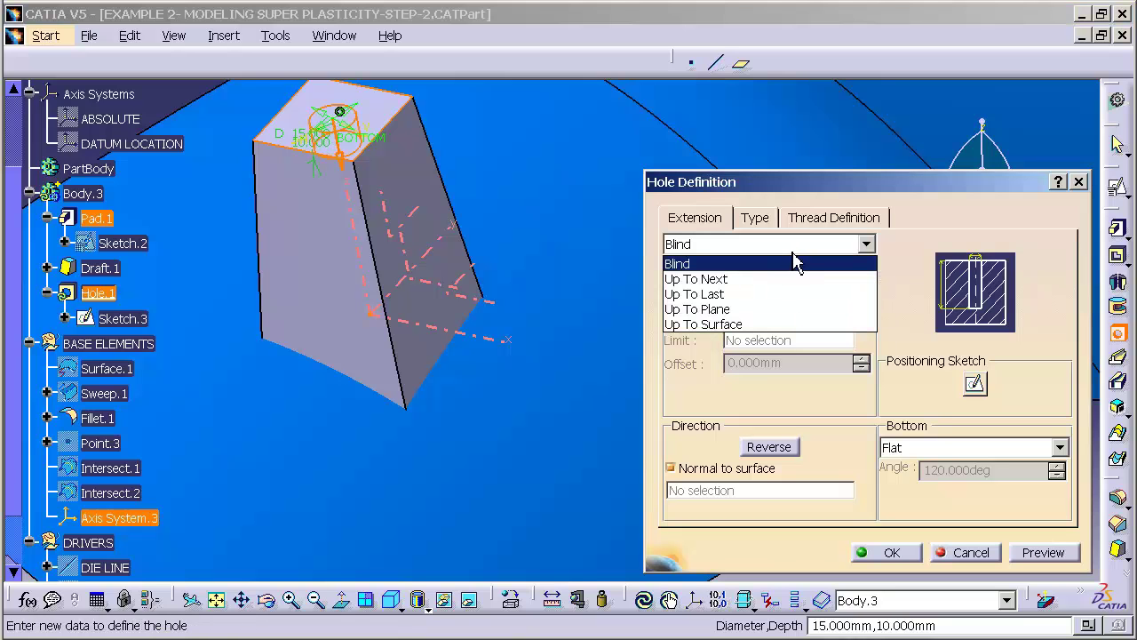
left_click(743, 294)
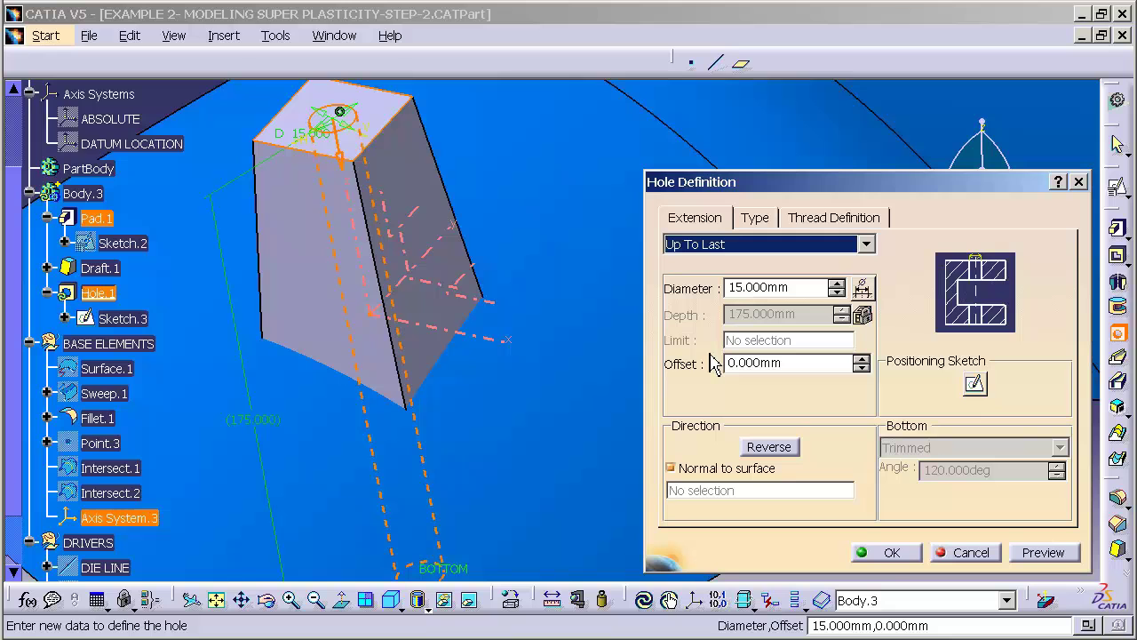
left_click(892, 557)
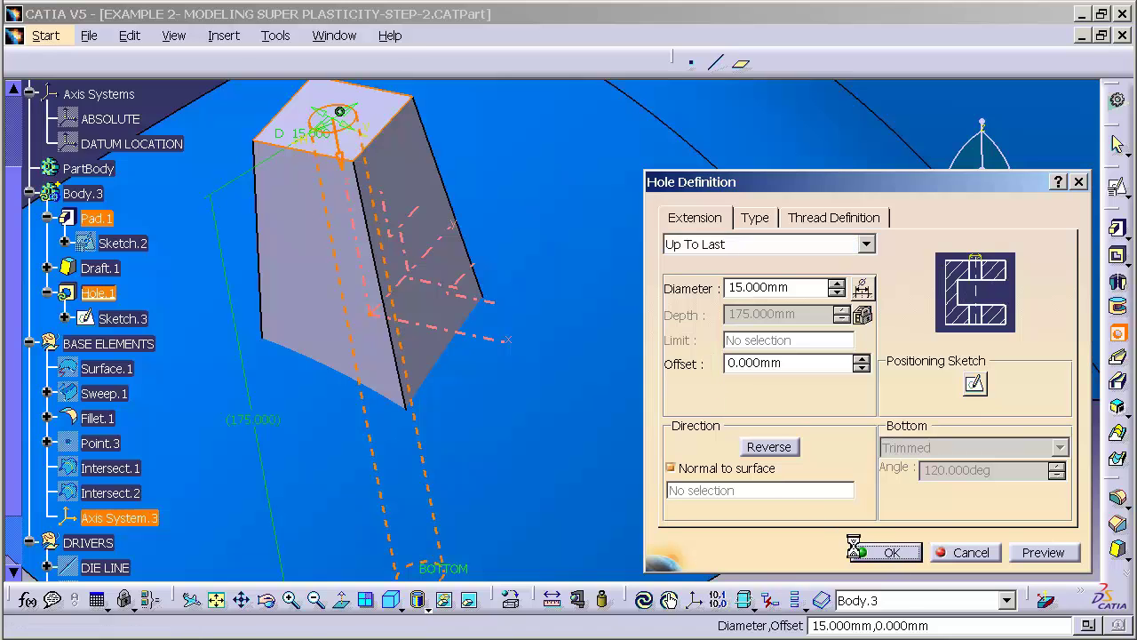
left_click(1006, 484)
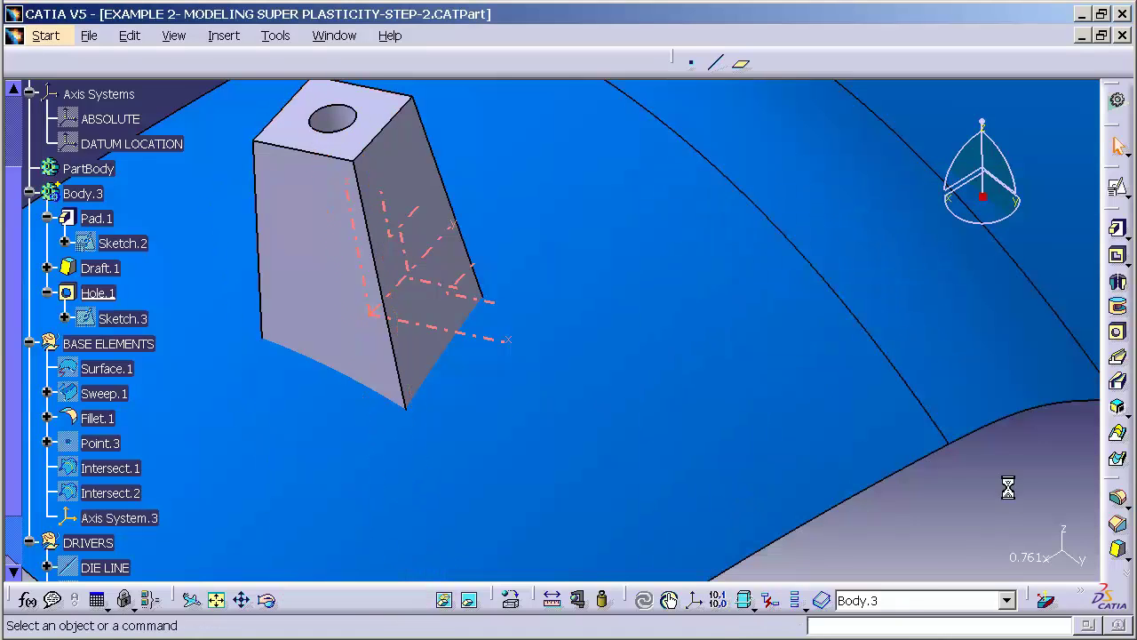
Round two of the pad's drafted corner edges, on the same side face, with a 10 mm edge fillet.
left_click(1119, 502)
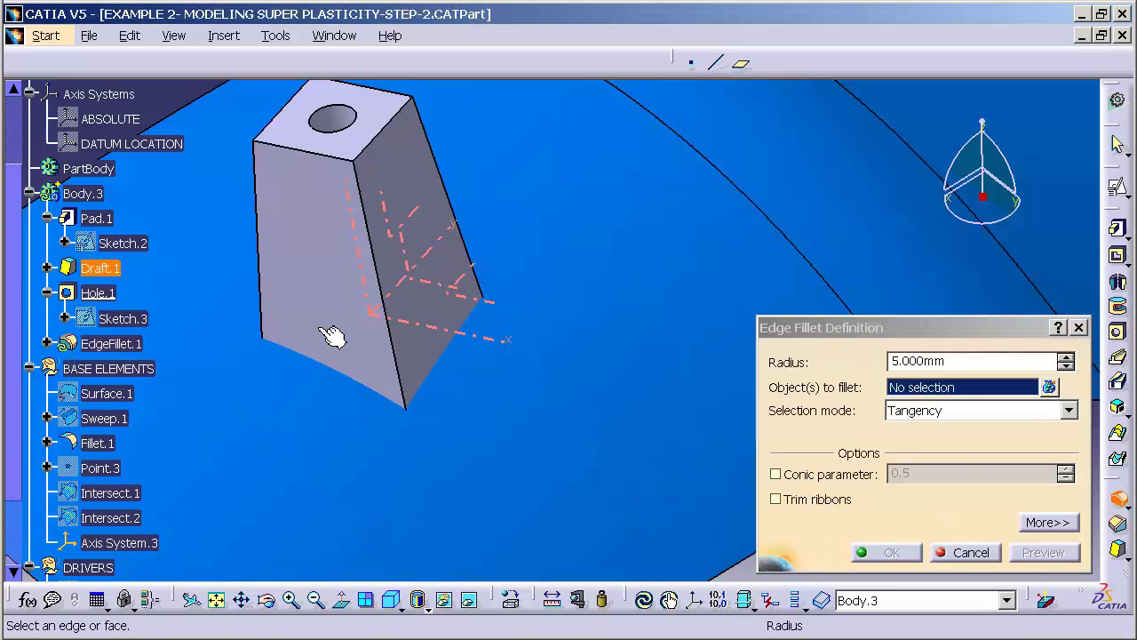
left_click(271, 256)
middle_click_drag(406, 310, 459, 385)
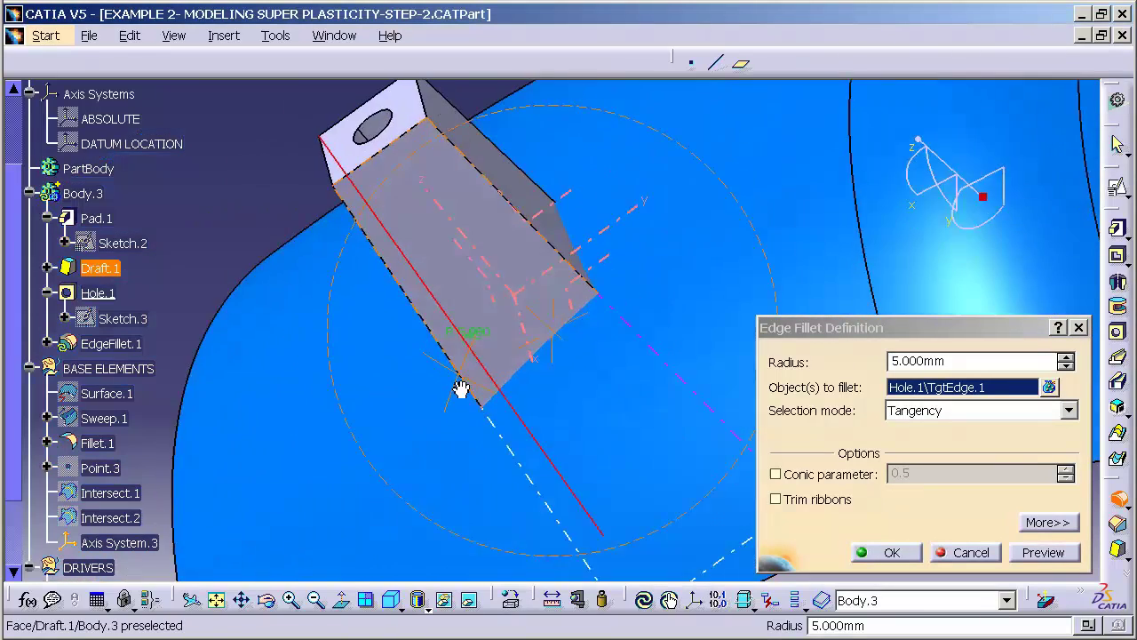
left_click(456, 113)
type("10")
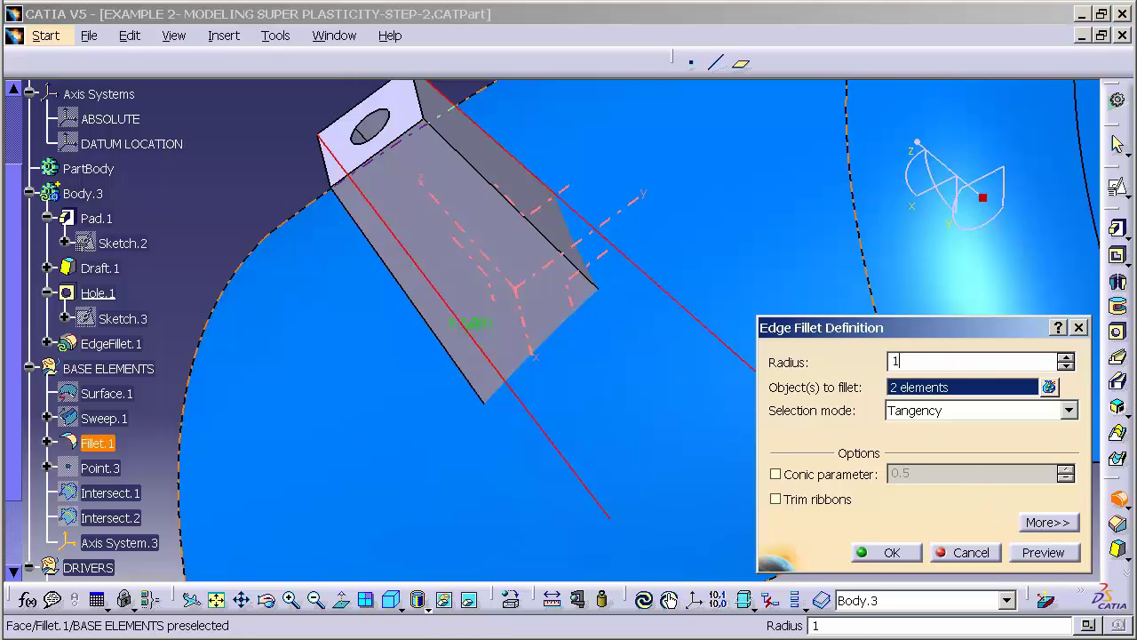
left_click(1043, 552)
middle_click_drag(408, 372, 744, 423)
left_click(879, 552)
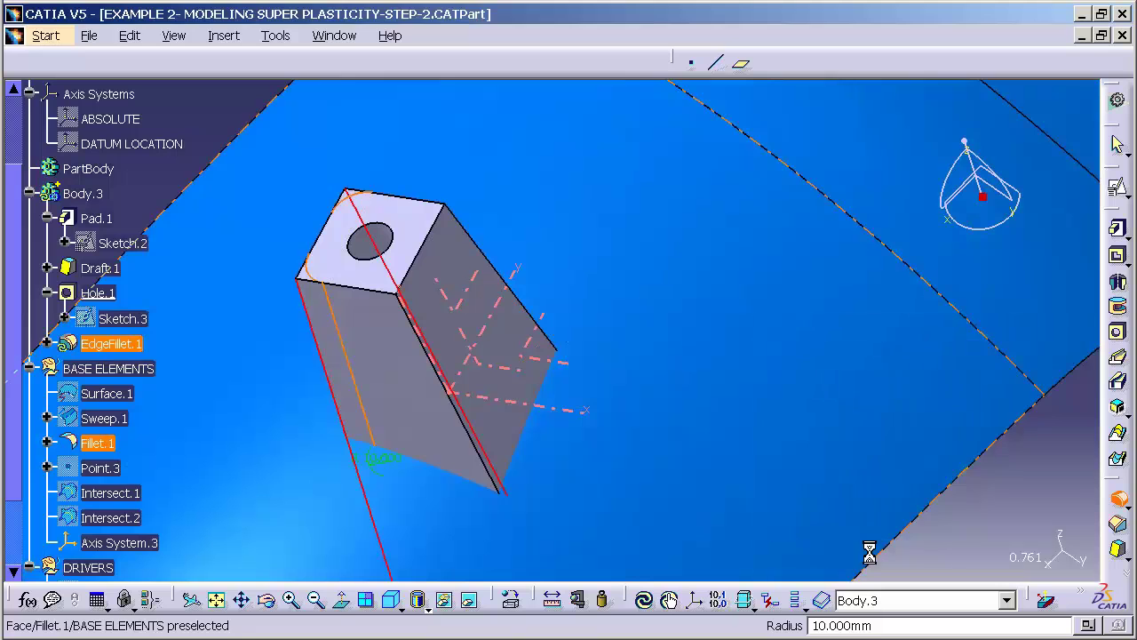
Add an 8 mm edge fillet along the tangent edge chain around the pad's top face.
left_click(378, 298)
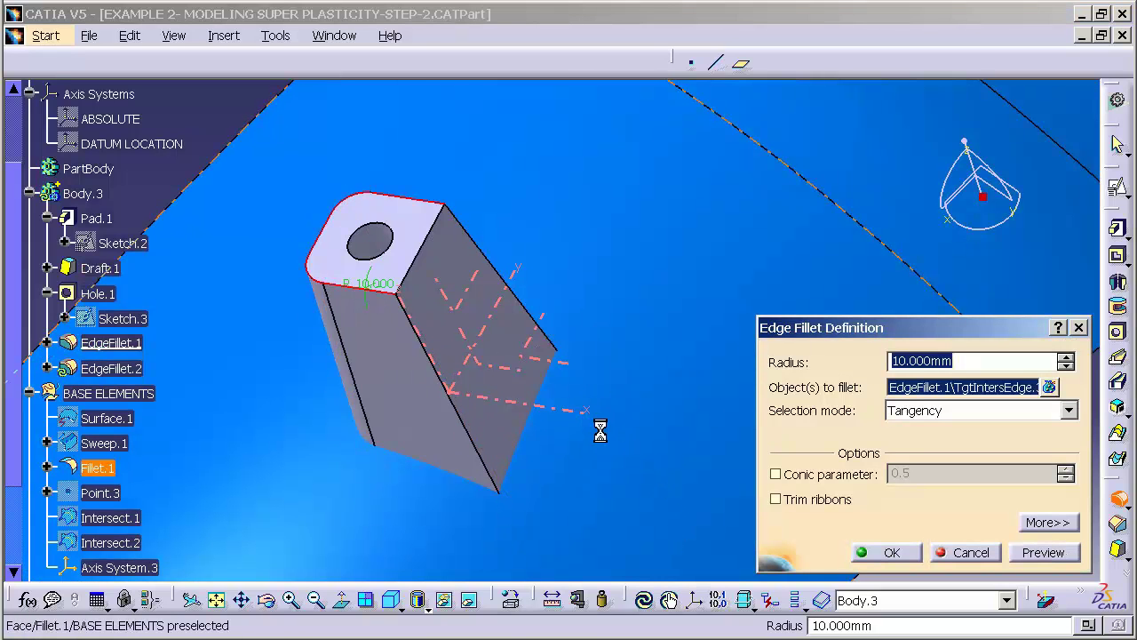
left_click(875, 550)
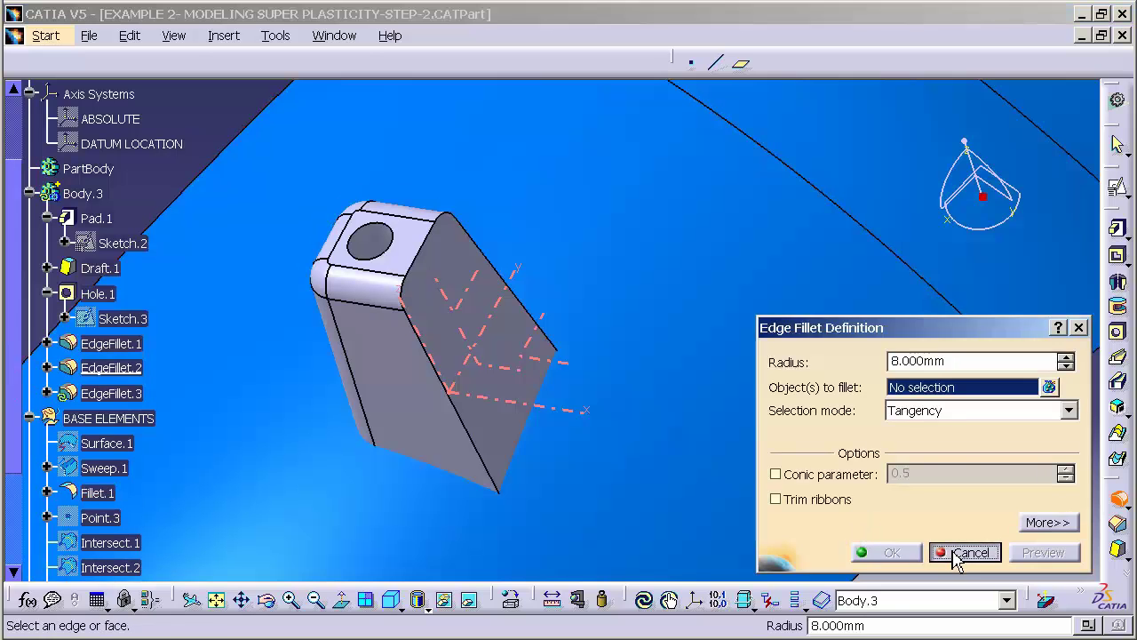
left_click(960, 553)
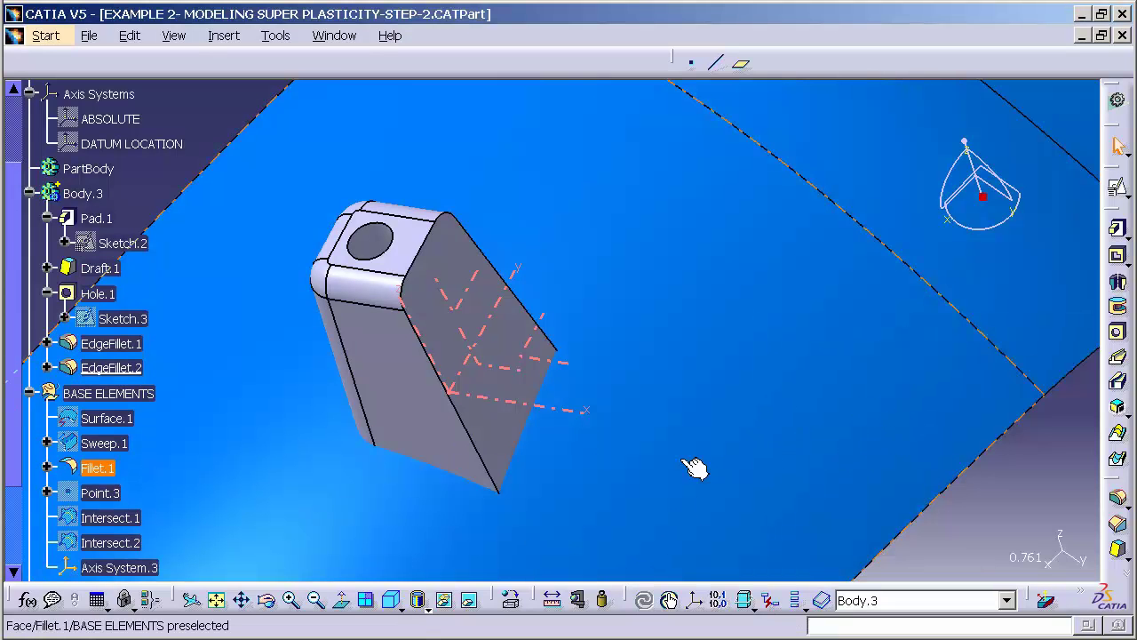
Shell the pad with a 2 mm inside thickness, removing the unfilleted side face, the hole's wall and the bottom face.
middle_click_drag(515, 483, 389, 401)
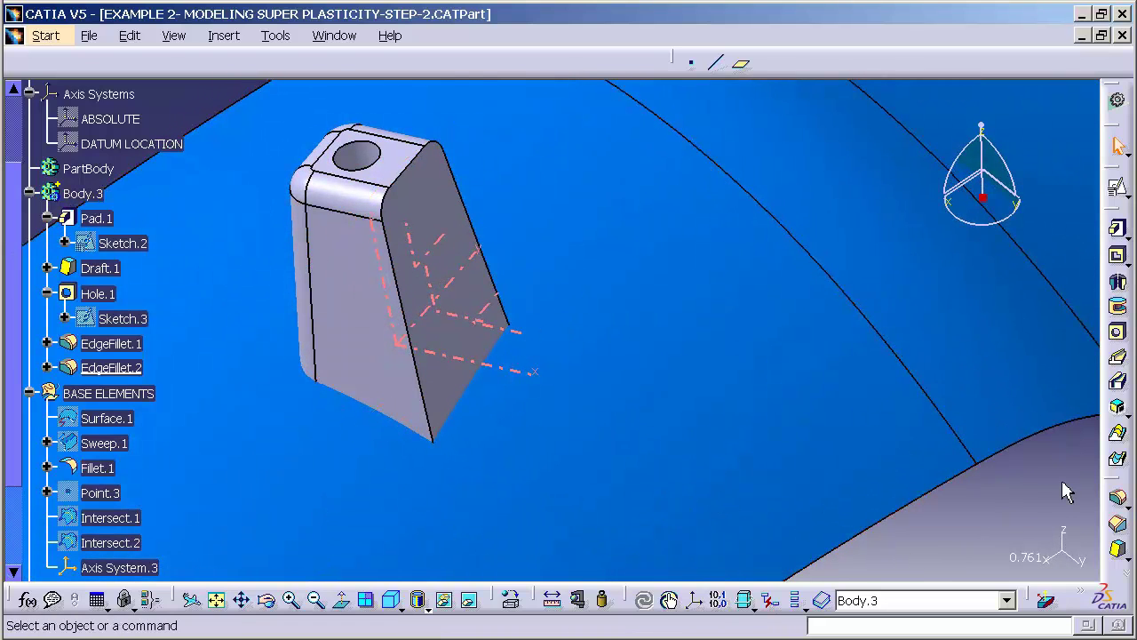
left_click_drag(1122, 491, 1069, 148)
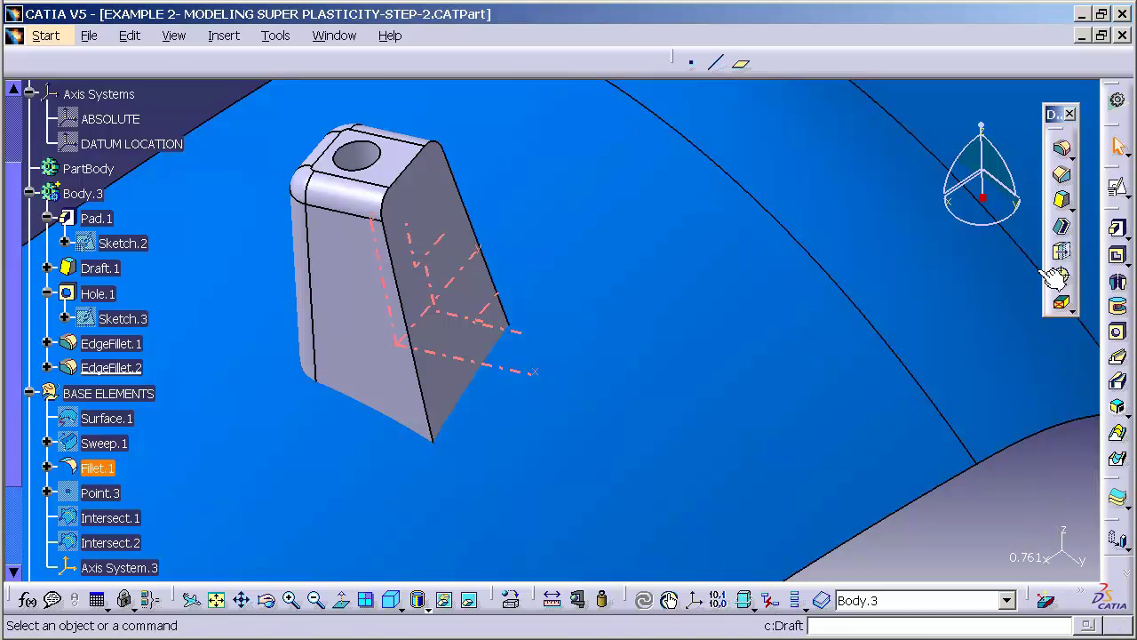
left_click(1062, 226)
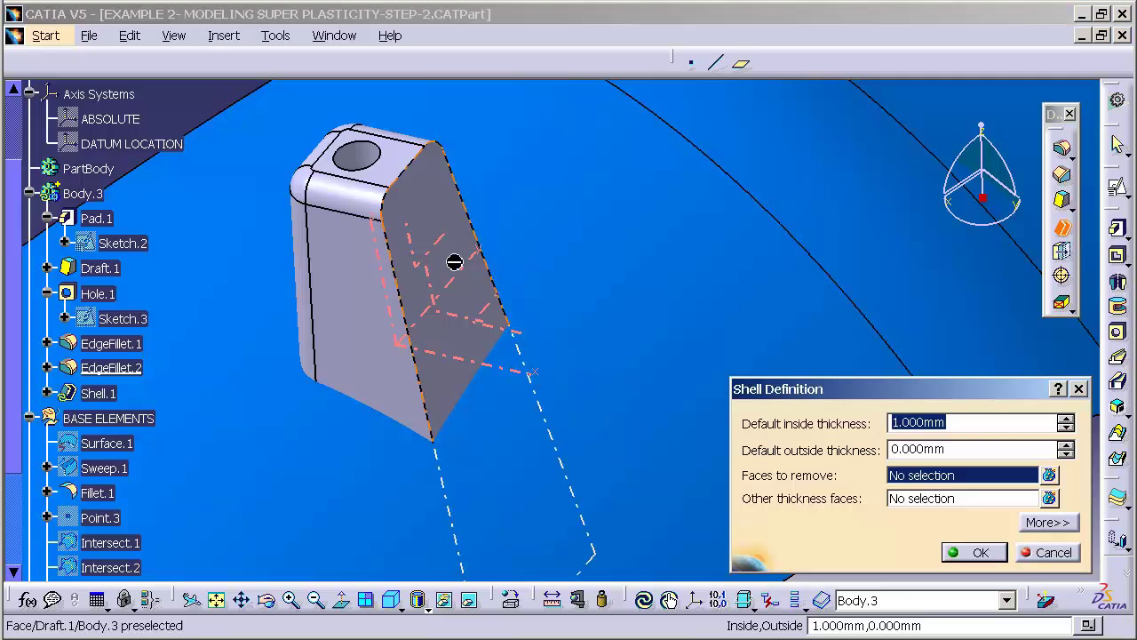
left_click(436, 207)
left_click(360, 158)
middle_click_drag(449, 262, 513, 247)
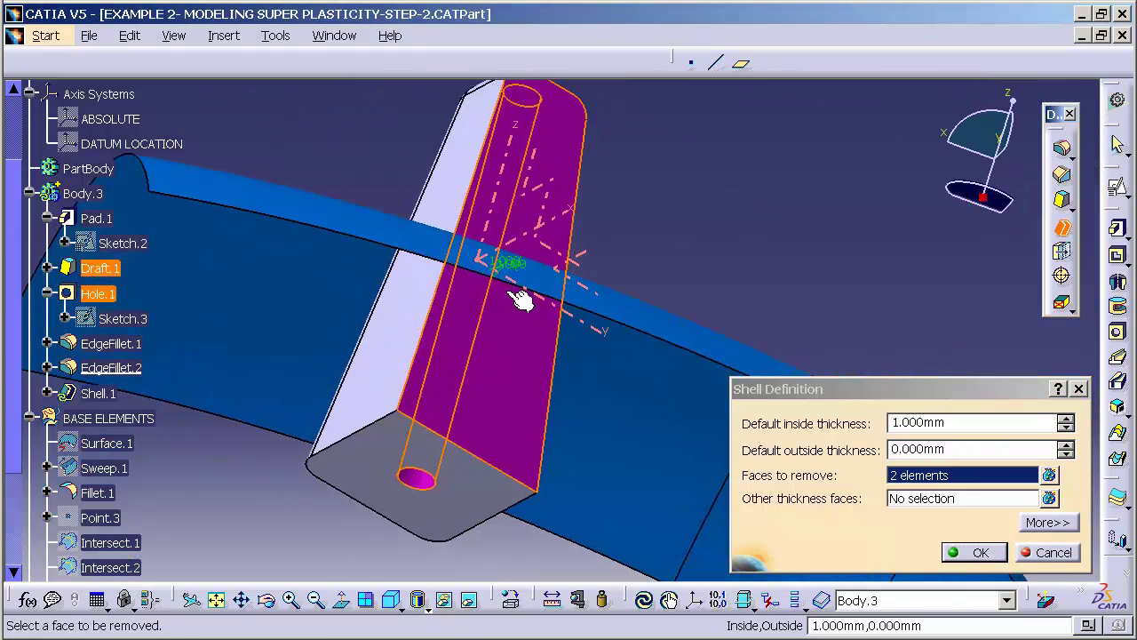
left_click(482, 505)
left_click(968, 426)
left_click_drag(968, 427, 875, 435)
type("2")
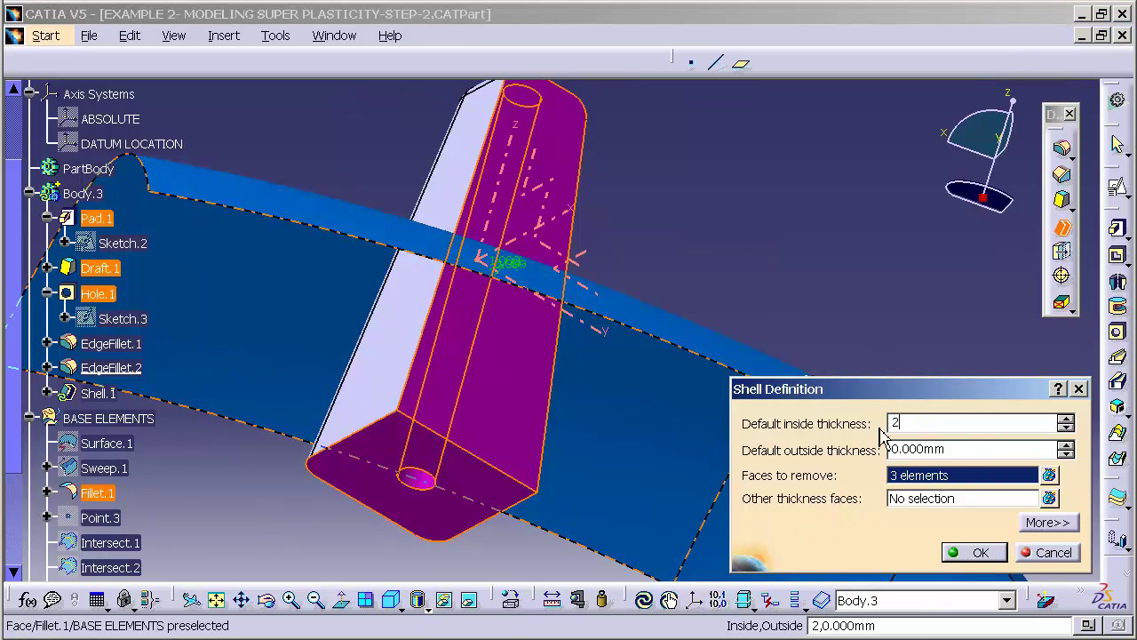
left_click(977, 551)
Edit Plane.3 in the DRIVERS set and set its offset to -23 mm.
middle_click_drag(568, 222, 524, 508)
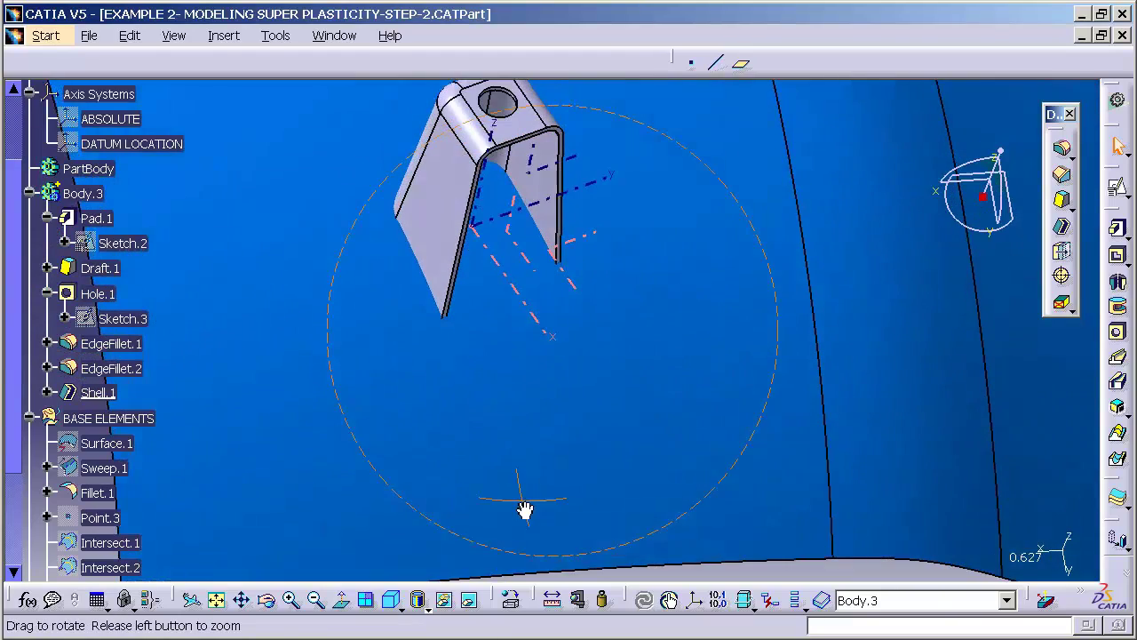
middle_click_drag(625, 452, 591, 391)
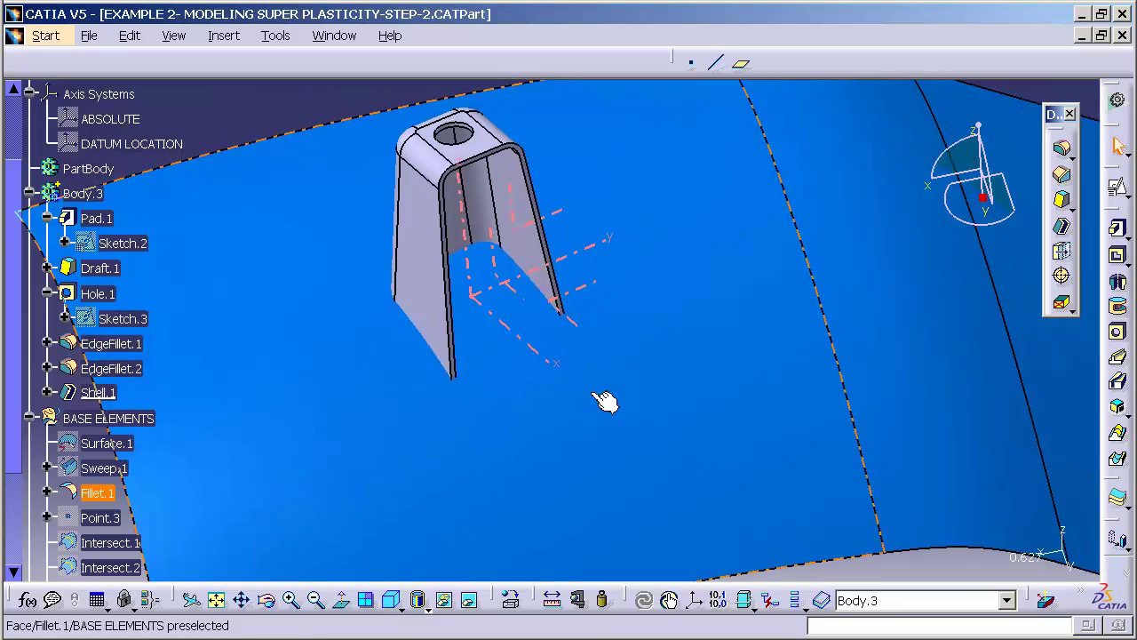
middle_click_drag(635, 339, 671, 366)
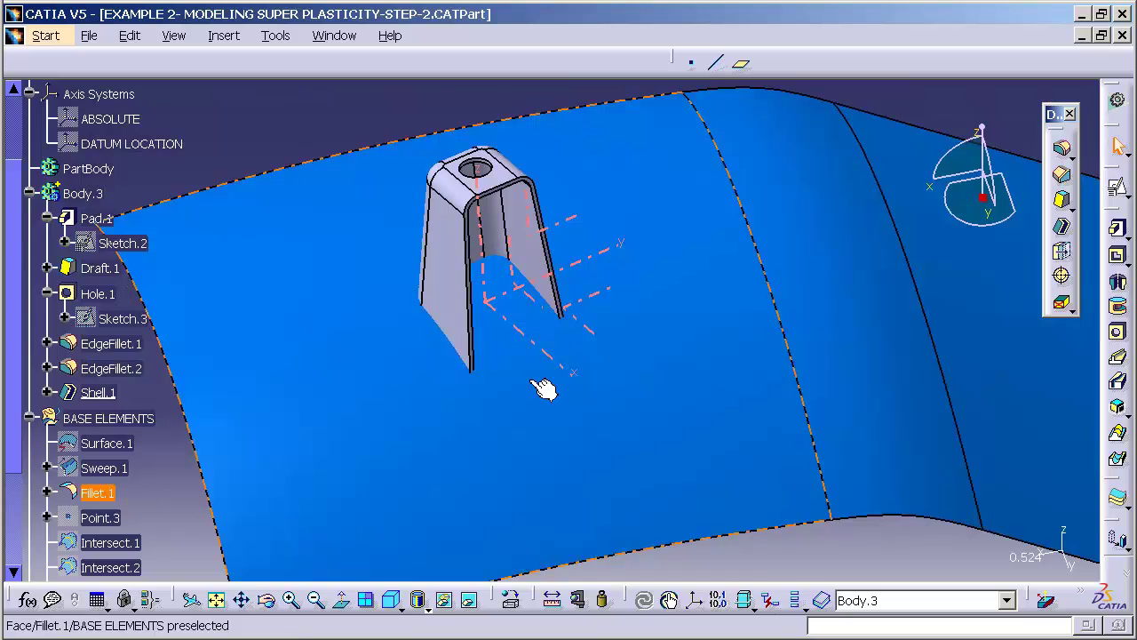
scroll(524, 386, "down", 2)
mouse_move(497, 387)
middle_mouse_down()
mouse_move(482, 376)
mouse_move(492, 399)
middle_mouse_up()
scroll(460, 406, "down", 1)
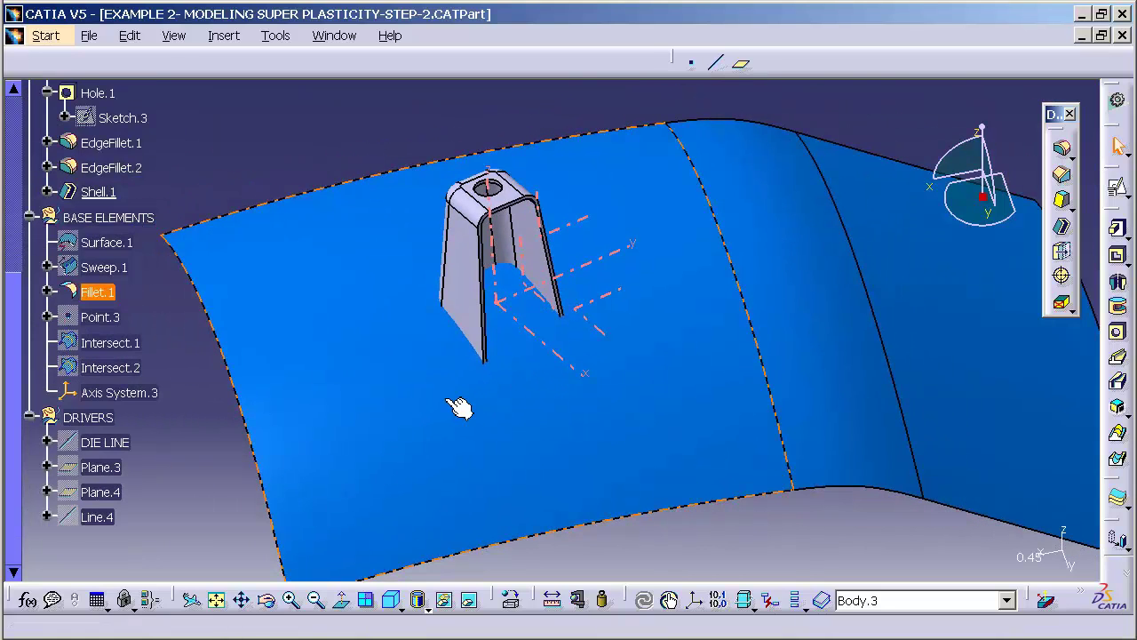
left_click(137, 401)
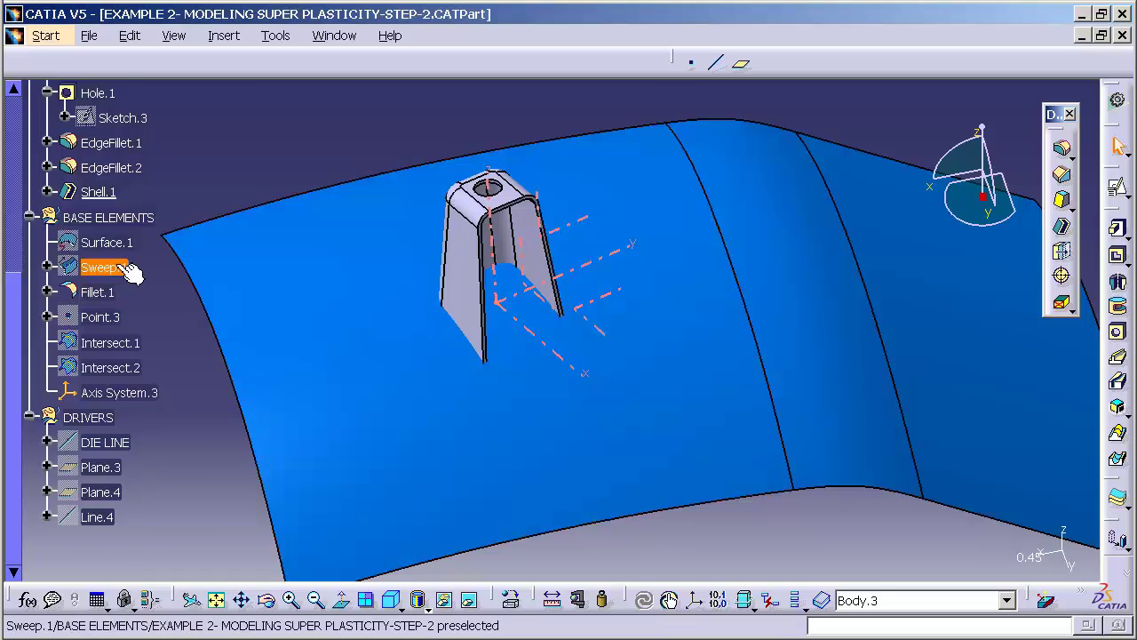
double_click(99, 468)
middle_click_drag(702, 391, 601, 389)
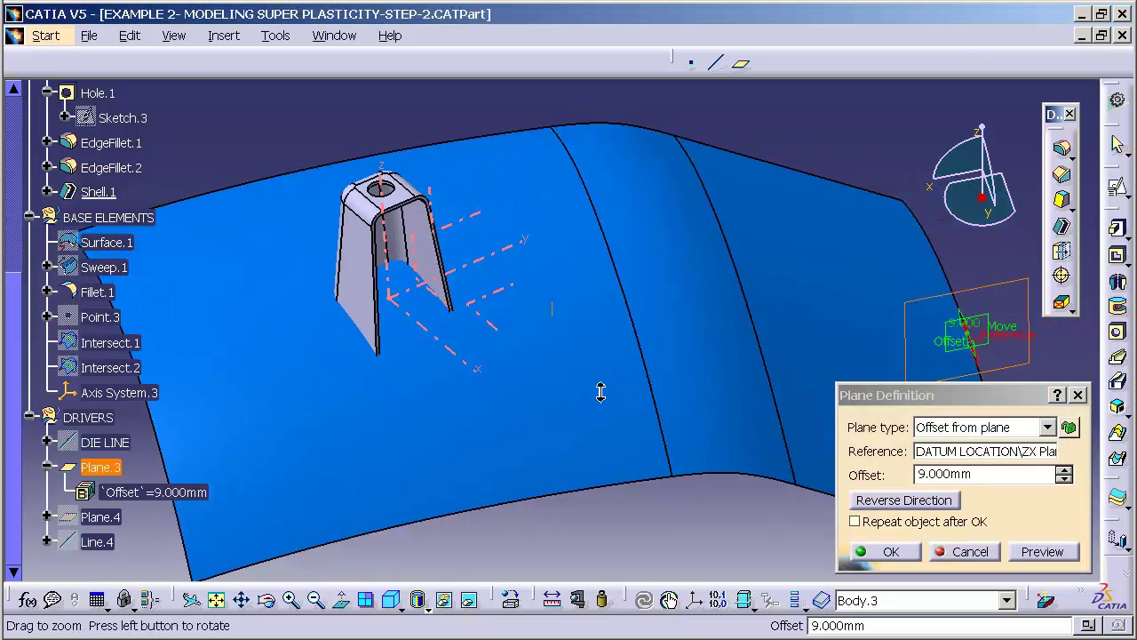
left_click_drag(922, 331, 916, 306)
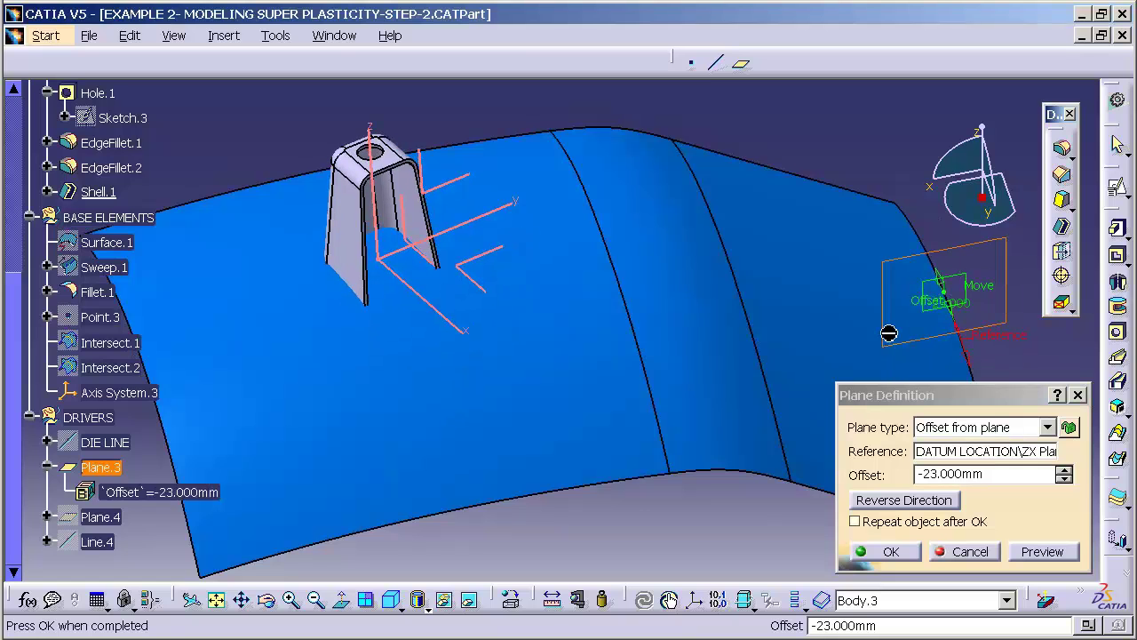
left_click(906, 556)
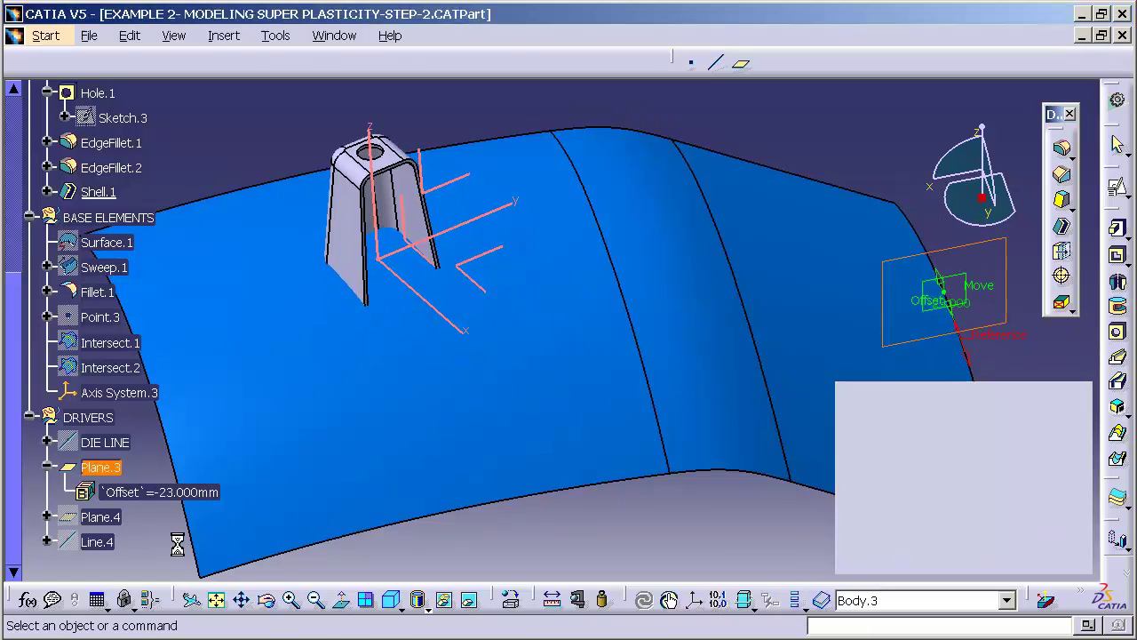
Set the offset of Plane.4 to 237 mm to move the shelled pad along the surface.
double_click(100, 517)
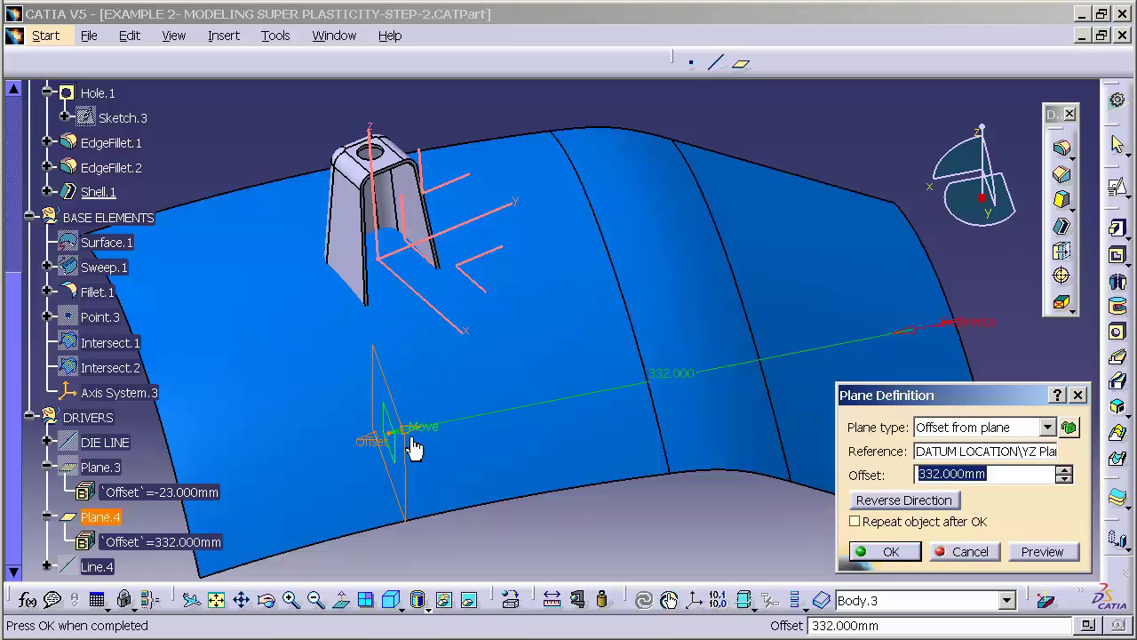
left_click_drag(378, 451, 502, 413)
left_click(889, 551)
Set the angle of Line.4 to 75 degrees to rotate the shelled pad on the surface.
double_click(105, 570)
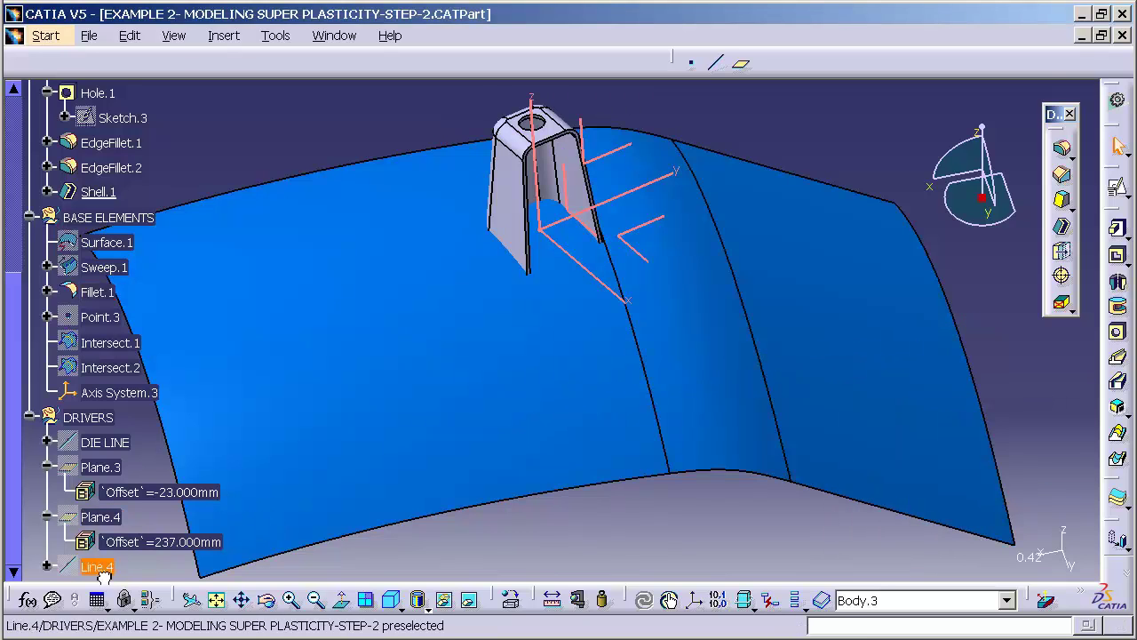
left_click_drag(652, 389, 504, 437)
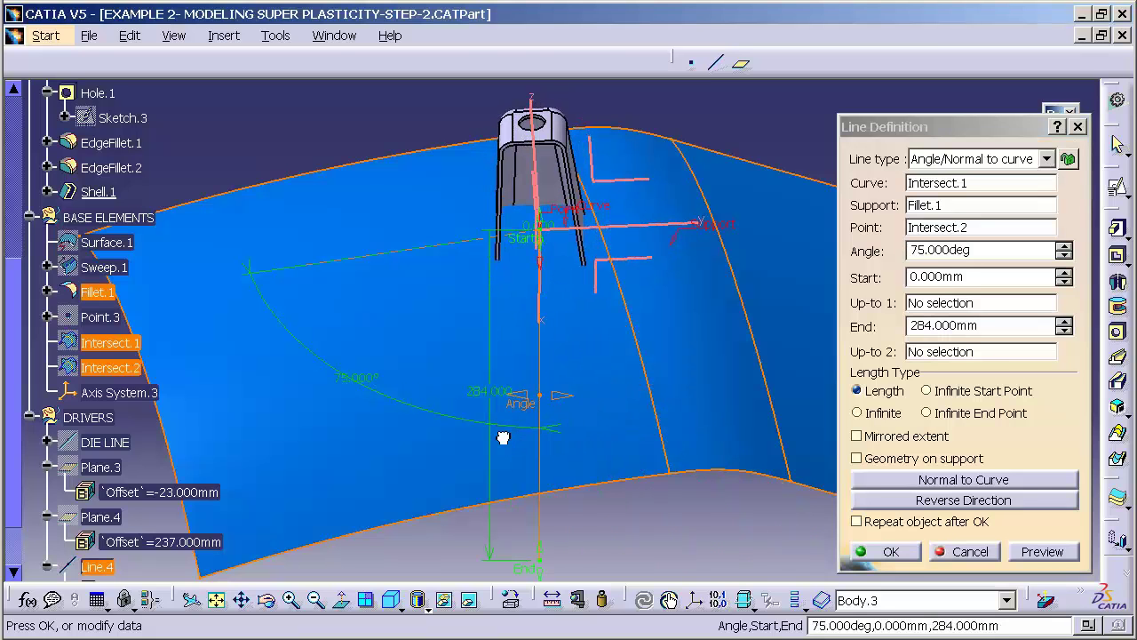
left_click(885, 552)
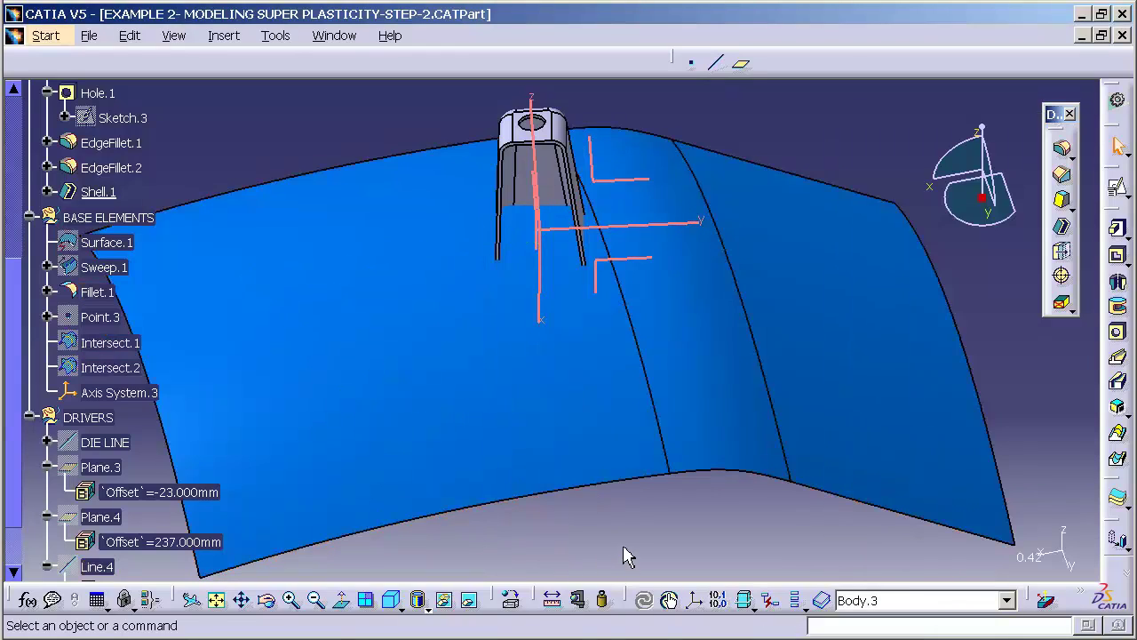
middle_click_drag(538, 452, 591, 399)
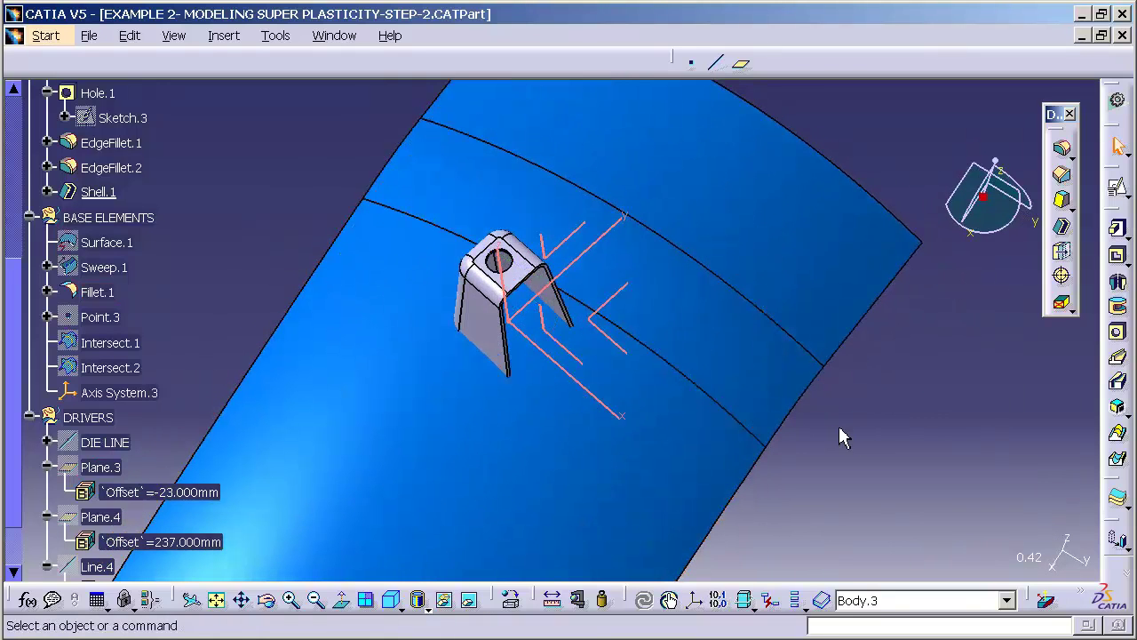